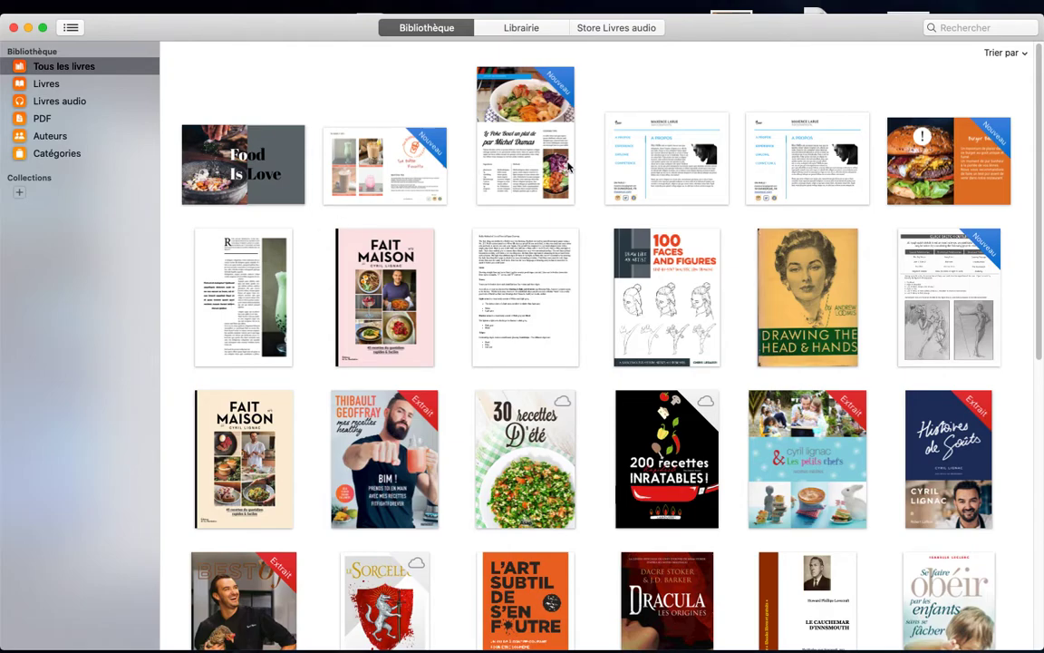
# Step: Open the pokebowldumas e-book from the library, try selecting its title text, and play and pause its embedded video
pyautogui.doubleClick(517, 132)
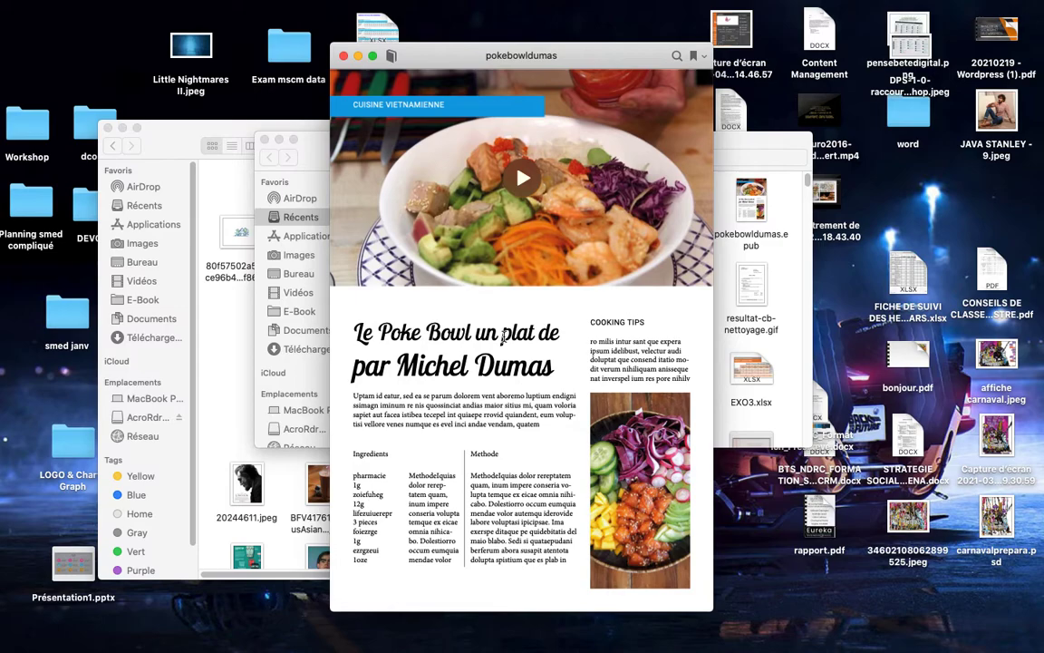
pyautogui.moveTo(379, 331); pyautogui.dragTo(498, 335)
pyautogui.click(486, 333)
pyautogui.click(528, 332)
pyautogui.click(526, 182)
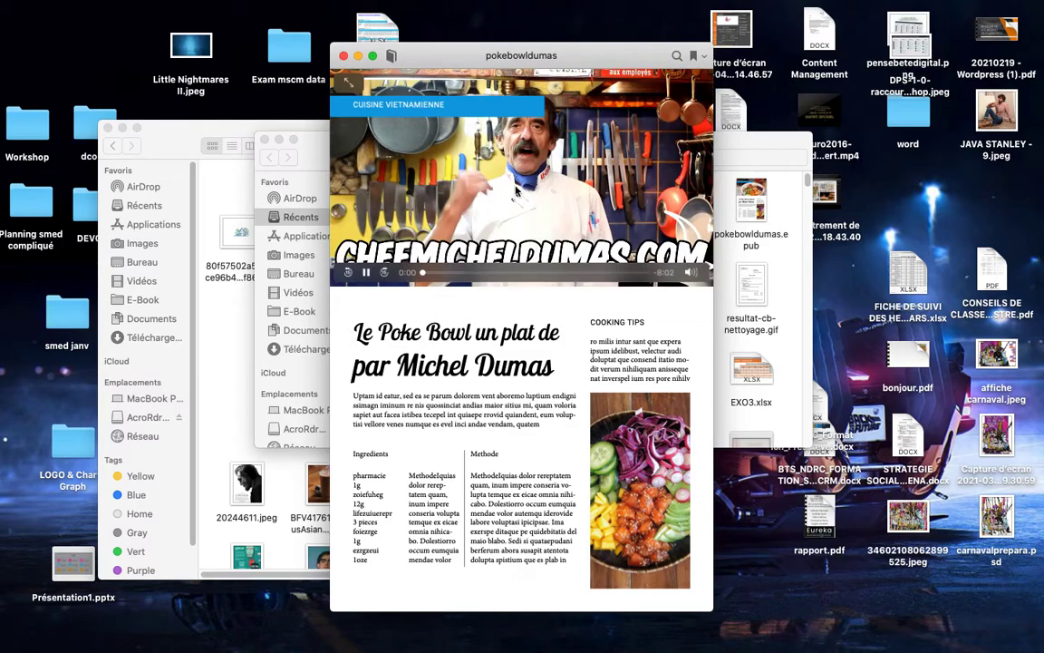
pyautogui.click(368, 272)
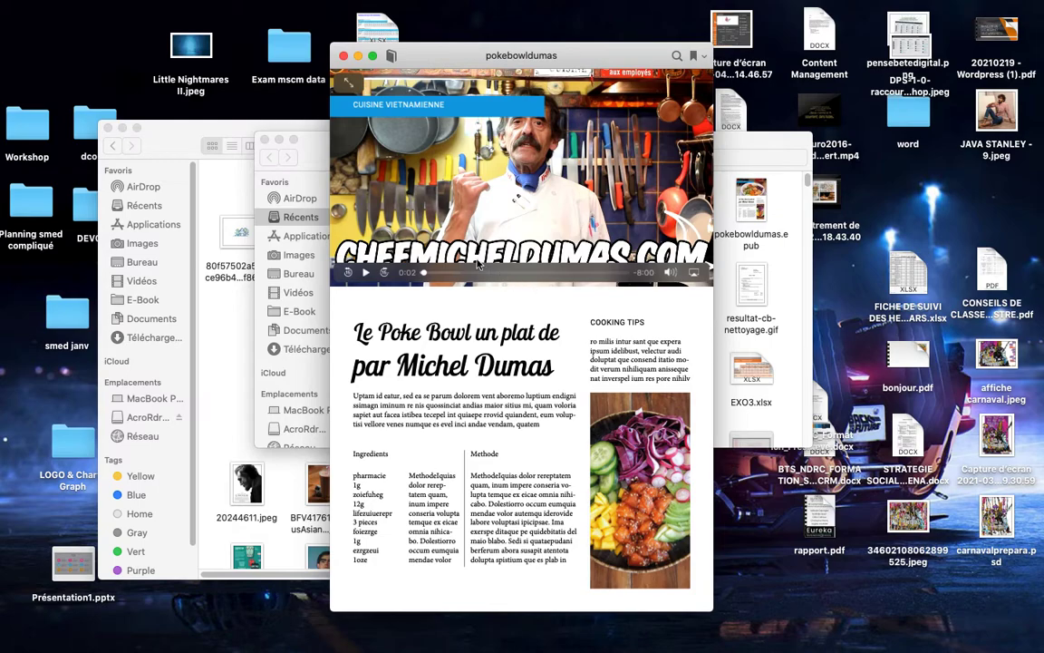
pyautogui.click(367, 274)
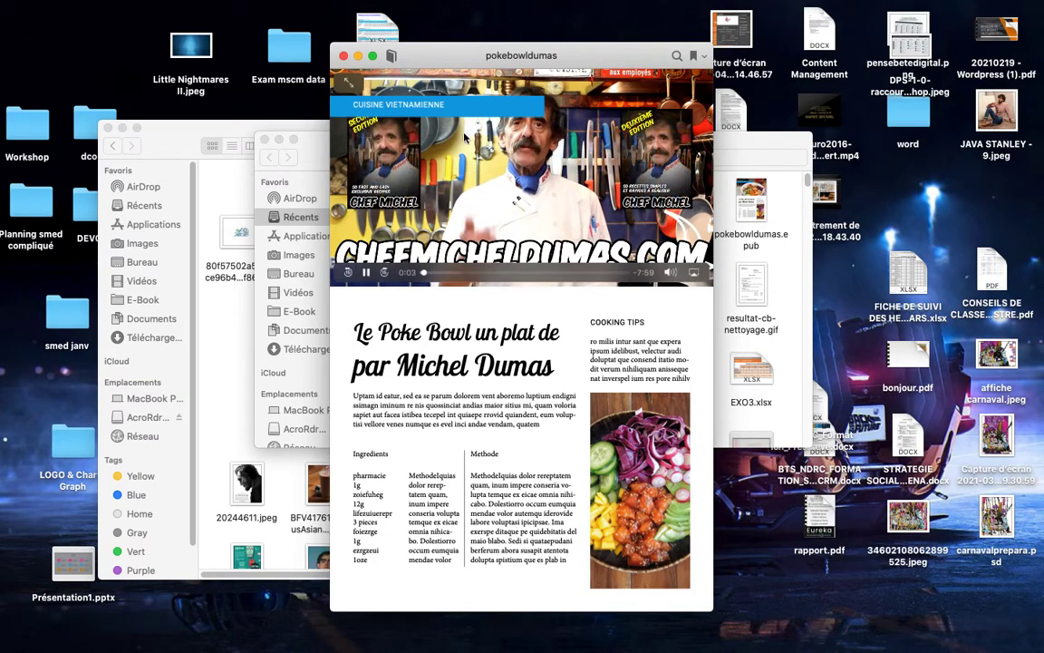
pyautogui.click(368, 274)
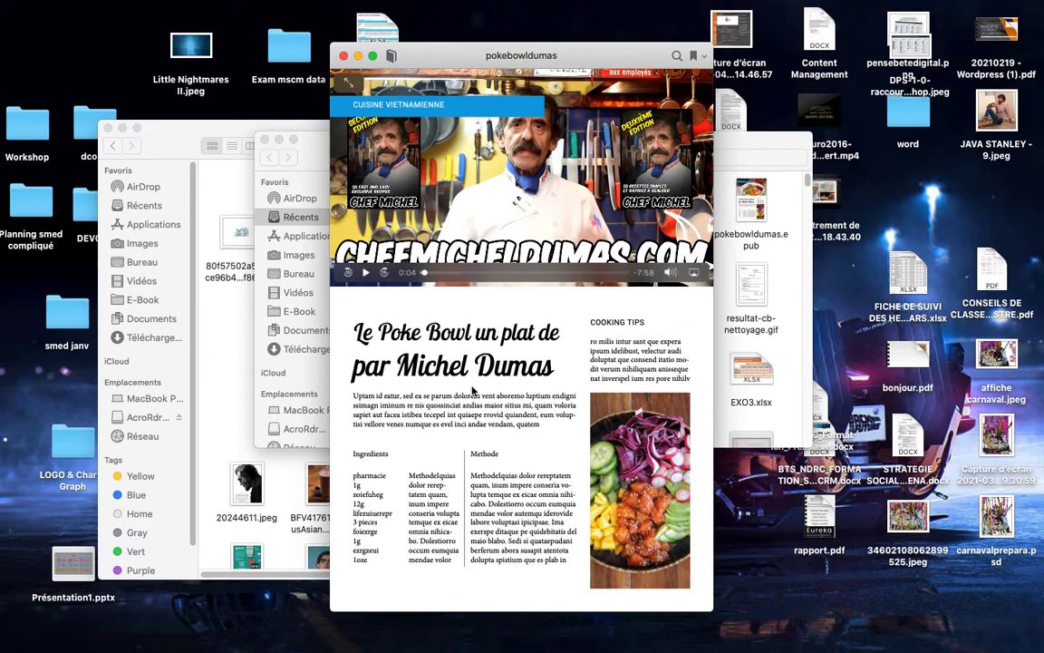
# Step: Switch to Adobe InDesign 2020 and close the document that is already open there
pyautogui.moveTo(411, 57); pyautogui.dragTo(451, 67)
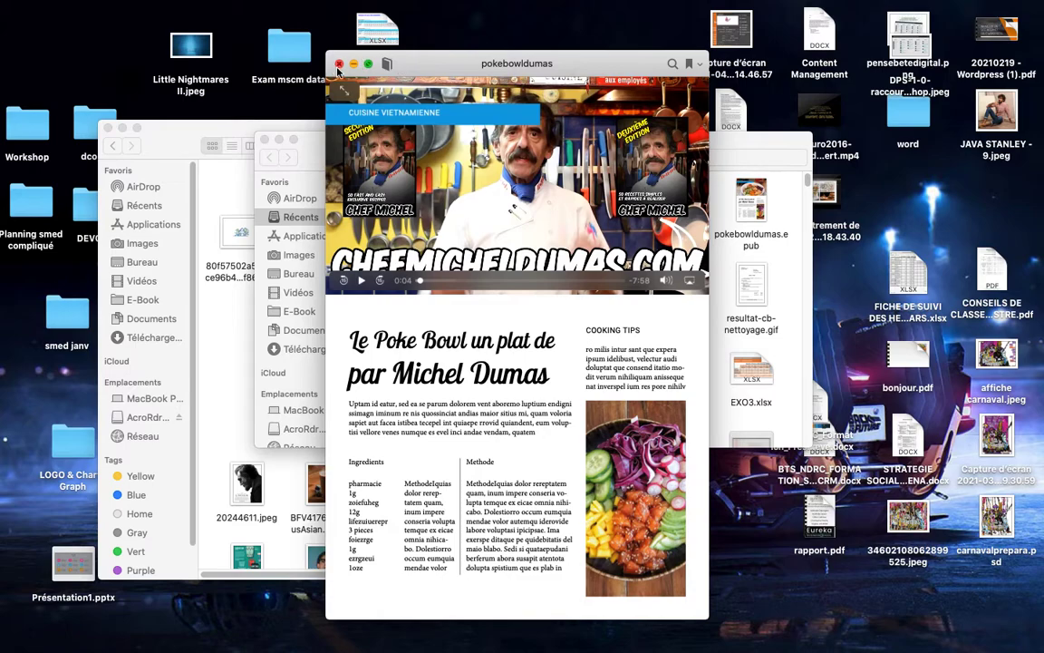
pyautogui.moveTo(338, 68)
pyautogui.press('super+space')
pyautogui.write('indes')
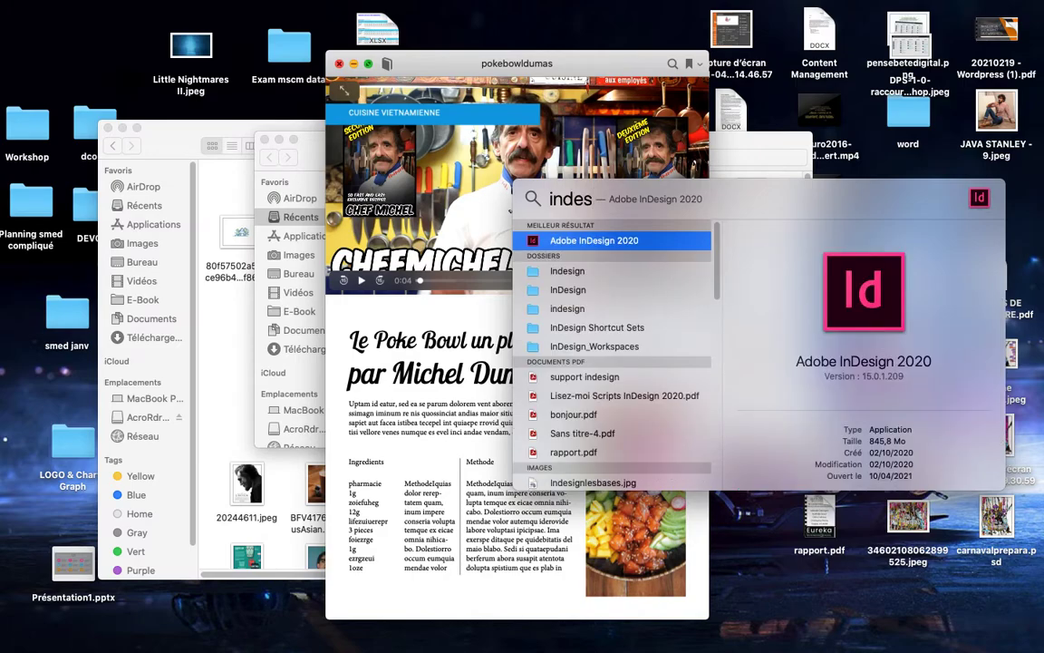
pyautogui.press('Return')
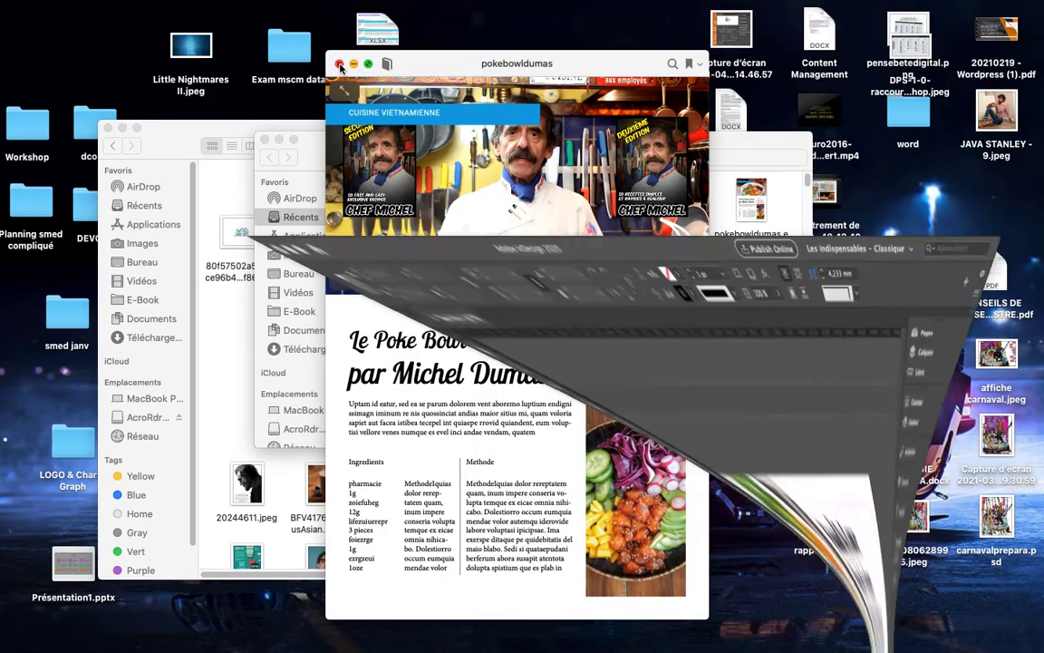
pyautogui.click(43, 79)
pyautogui.click(519, 355)
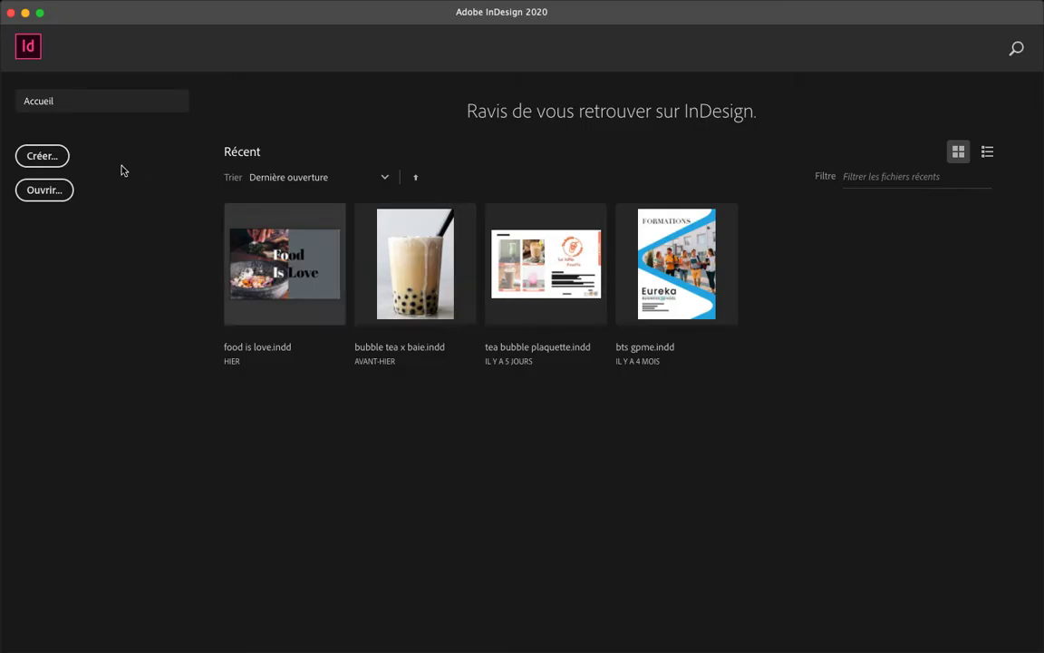
# Step: Create a new A4 portrait print document of 210 x 297 mm with one page
pyautogui.click(42, 157)
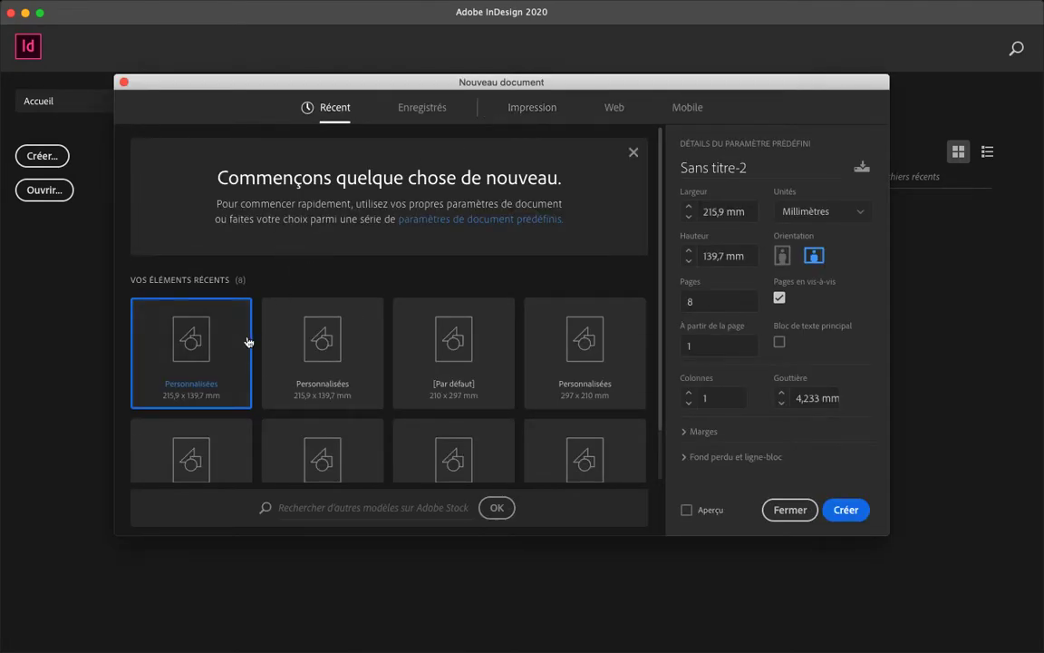
pyautogui.click(528, 110)
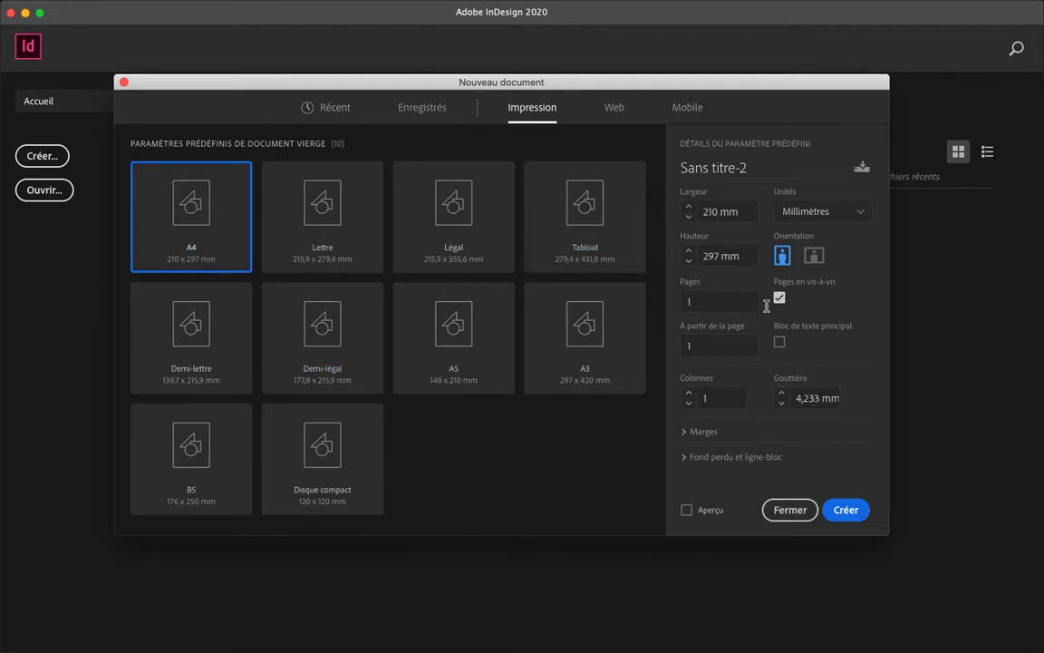
pyautogui.click(847, 511)
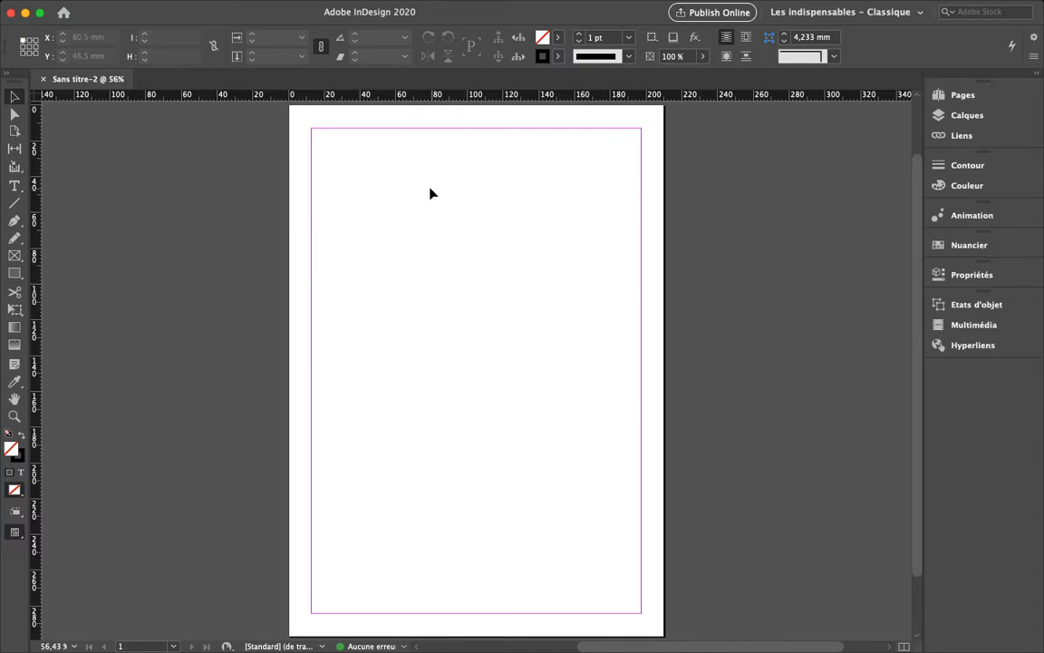
# Step: Draw a full-width image frame about 210 x 120 mm at the page's top and another about 58.8 x 115.3 mm in the lower-right margin corner
pyautogui.click(14, 256)
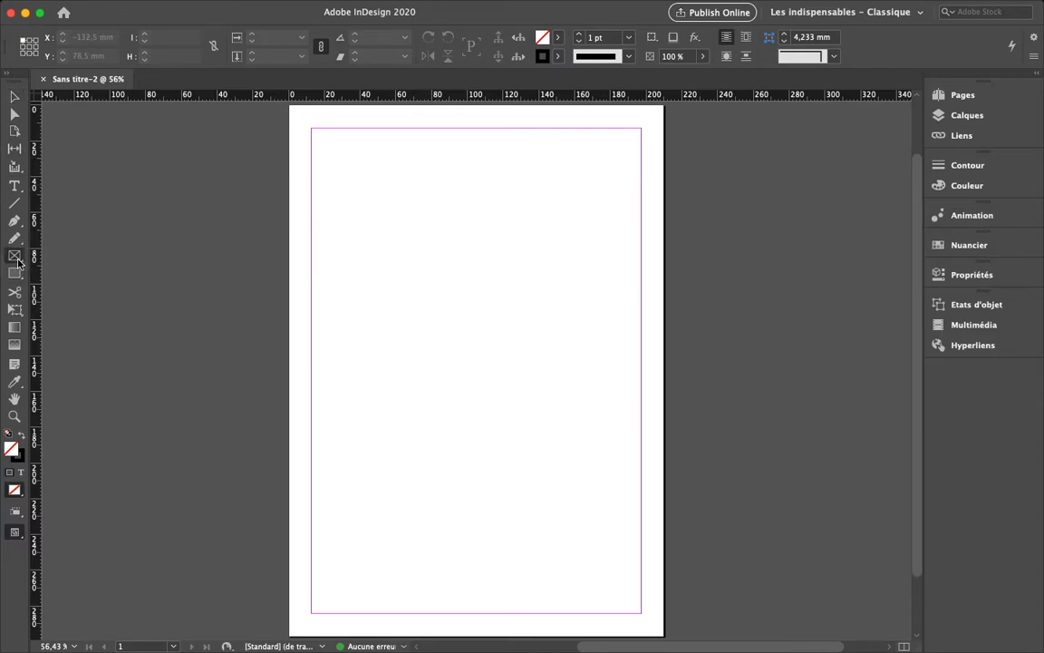
pyautogui.moveTo(291, 105)
pyautogui.mouseDown()
pyautogui.moveTo(575, 285)
pyautogui.moveTo(665, 312)
pyautogui.moveTo(664, 324)
pyautogui.mouseUp()
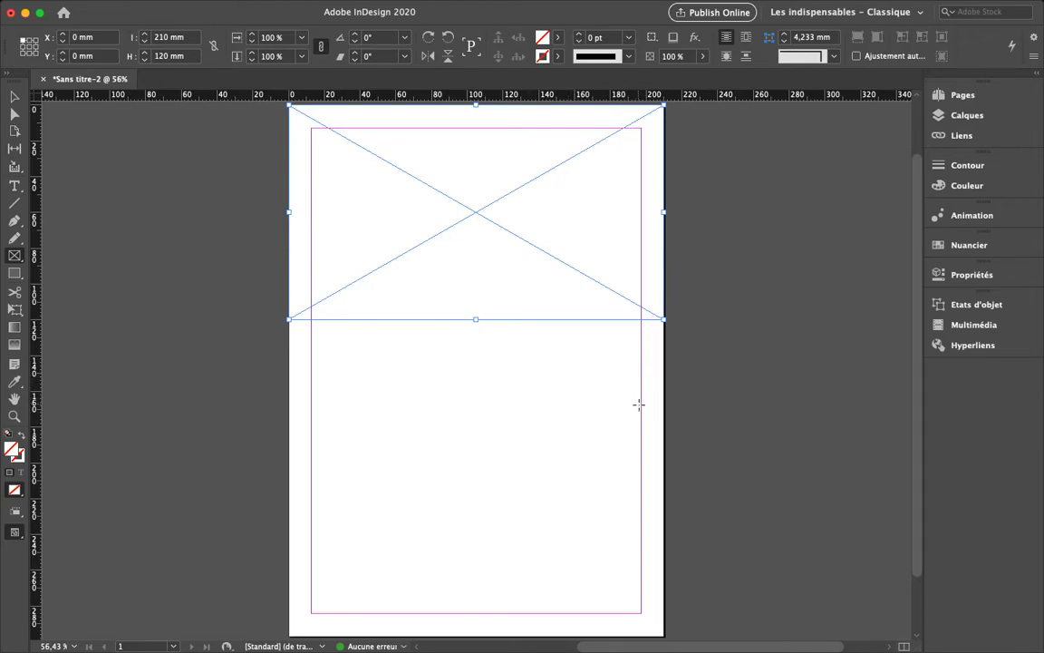
pyautogui.moveTo(641, 407); pyautogui.dragTo(539, 615)
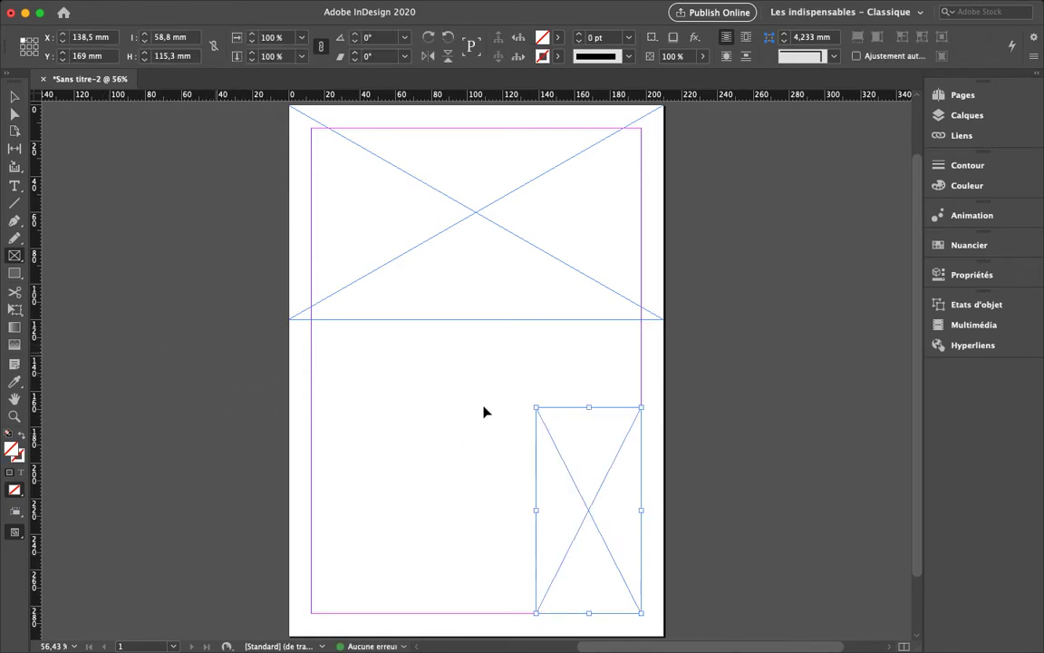
# Step: Place the image pexels-dapu...09197.jpeg into the small lower-right frame
pyautogui.press('super+d')
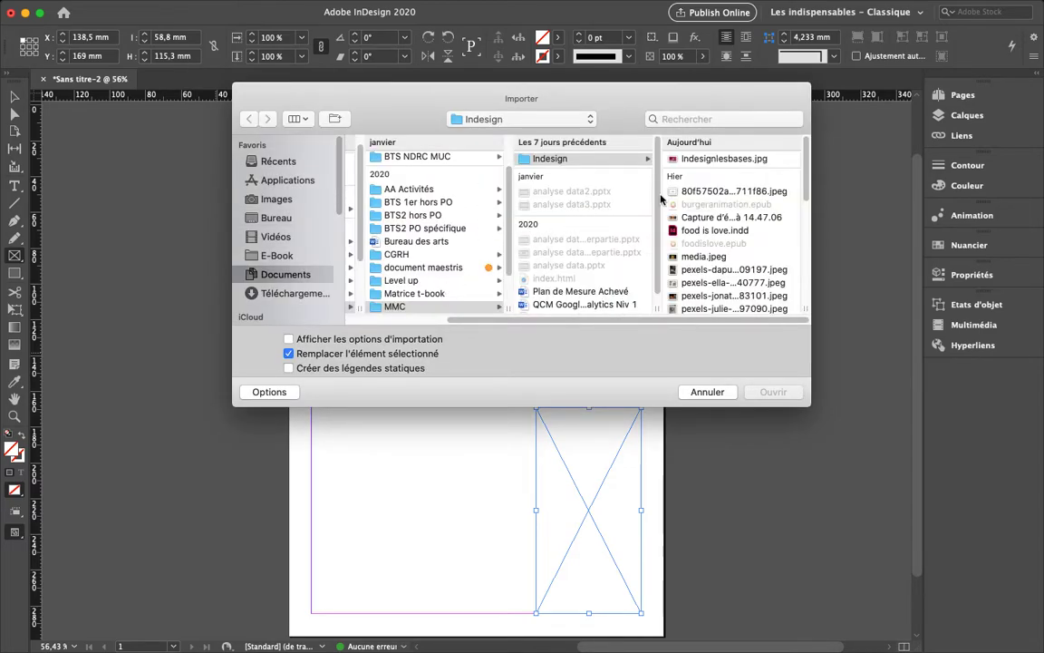
pyautogui.click(725, 269)
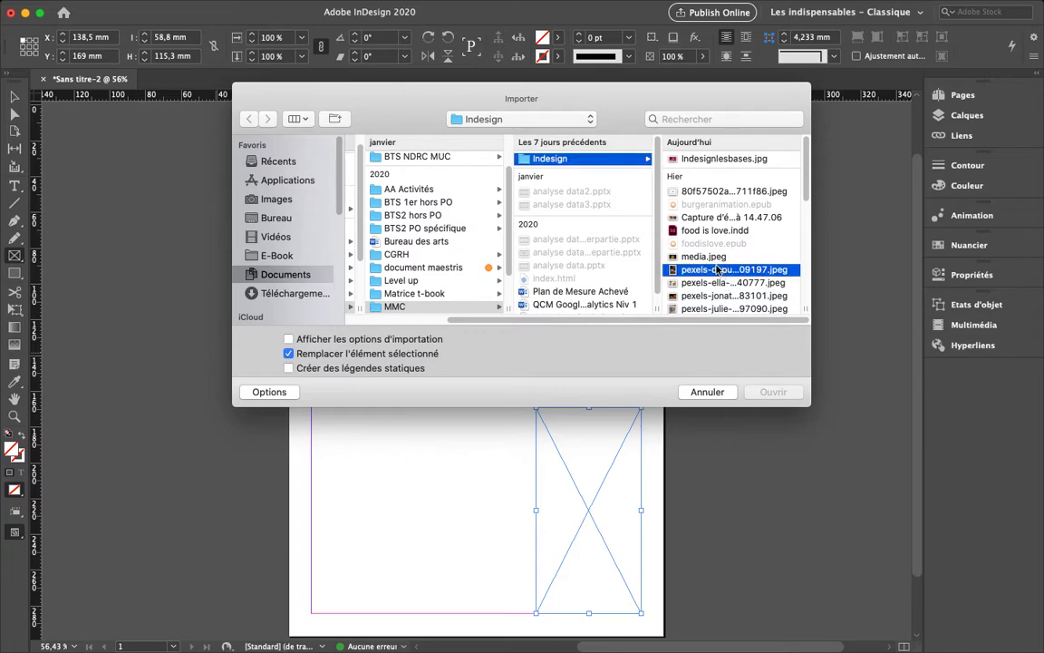
pyautogui.click(773, 392)
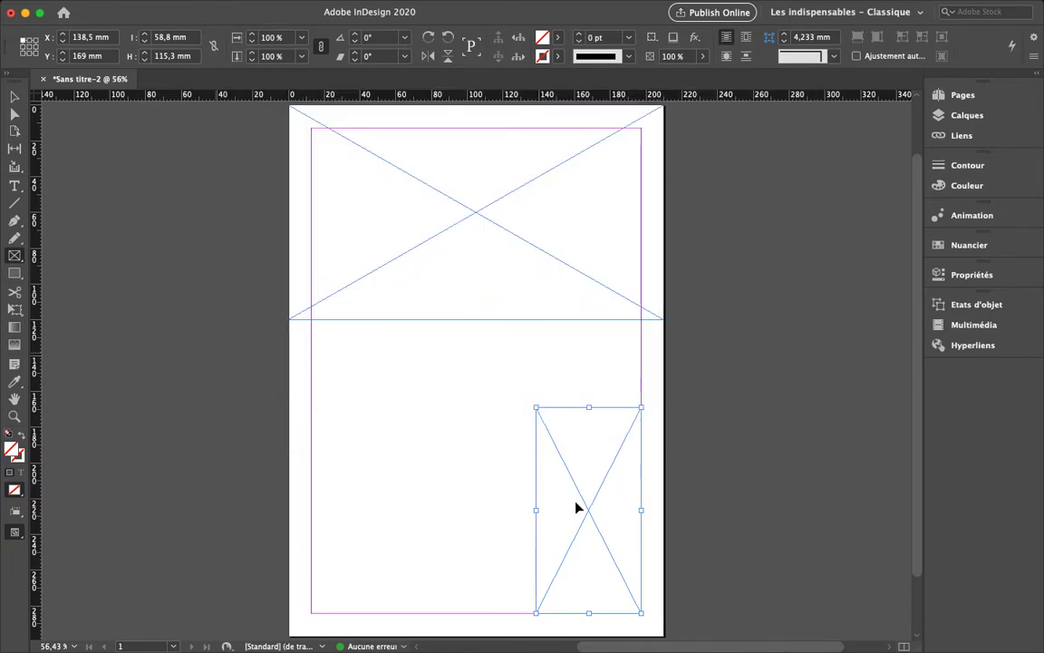
pyautogui.click(580, 443)
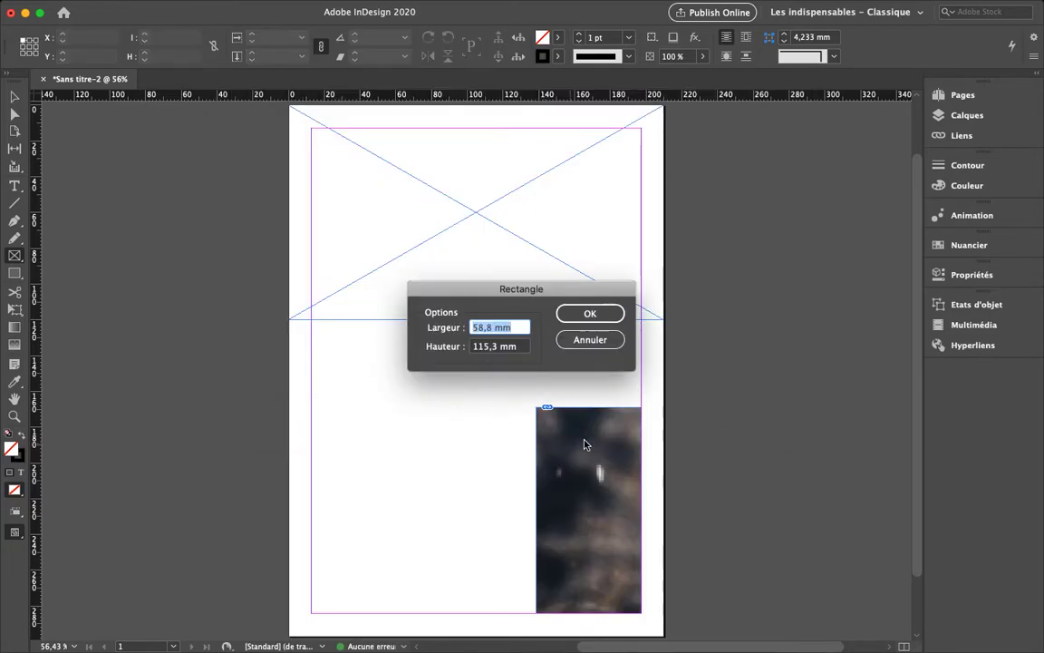
pyautogui.click(592, 341)
# Step: Fit the placed photo so that it fills the small frame proportionally
pyautogui.rightClick(585, 436)
pyautogui.click(520, 404)
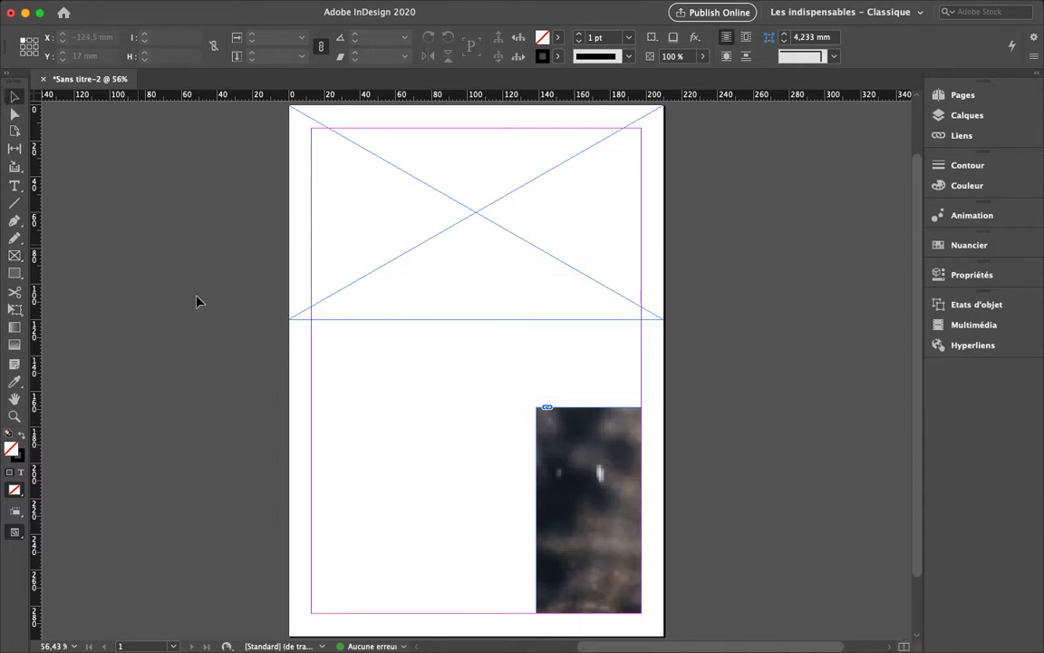
pyautogui.rightClick(585, 453)
pyautogui.moveTo(653, 424)
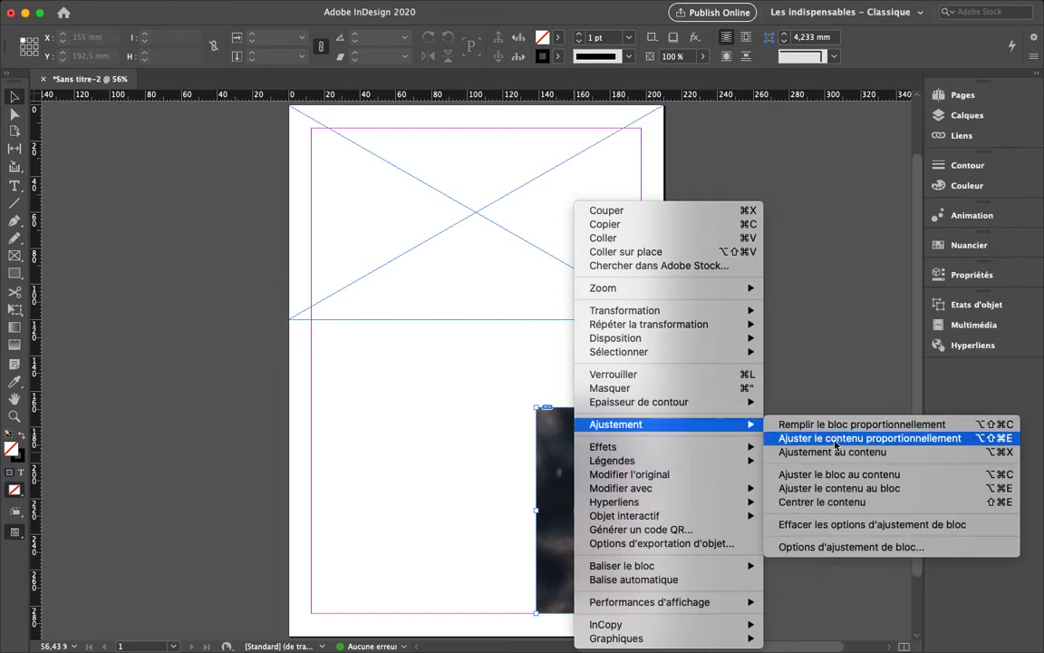
pyautogui.click(790, 422)
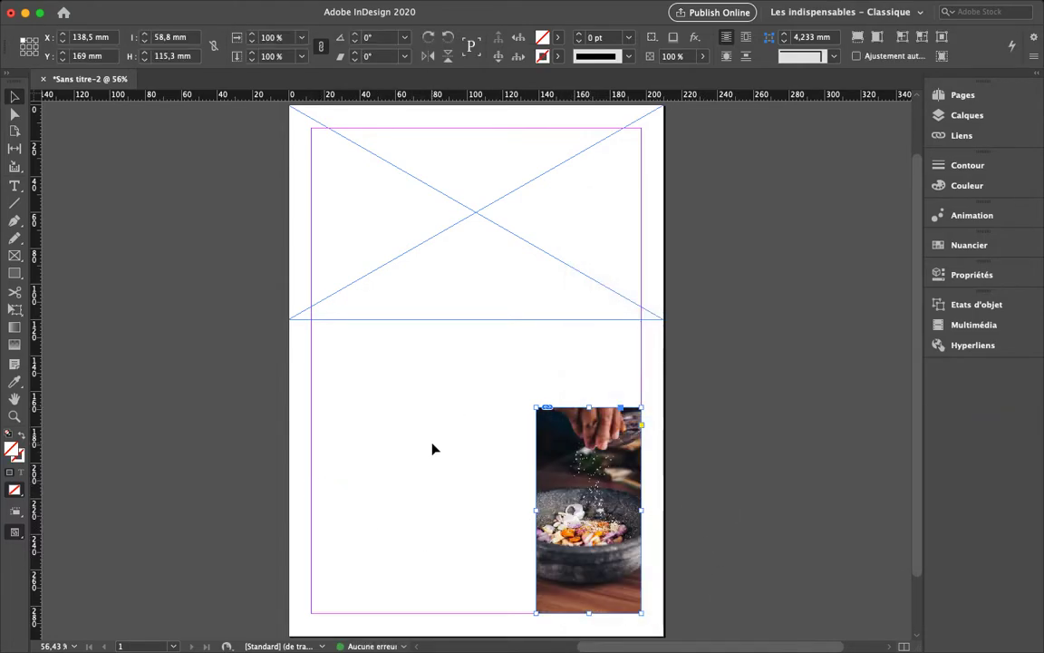
# Step: Enlarge the photo inside its frame to about 108.2 x 162.3 mm and reposition it so the bowl fills the frame
pyautogui.moveTo(587, 513)
pyautogui.mouseDown()
pyautogui.moveTo(581, 494)
pyautogui.moveTo(581, 524)
pyautogui.moveTo(600, 508)
pyautogui.moveTo(594, 535)
pyautogui.mouseUp()
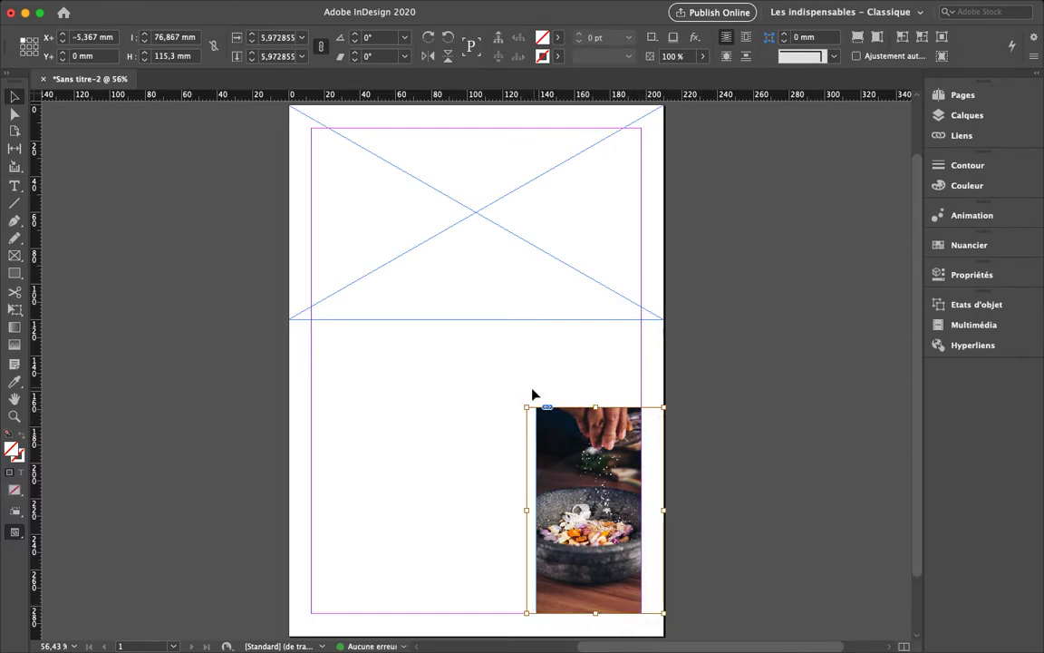
pyautogui.moveTo(527, 407); pyautogui.dragTo(499, 367)
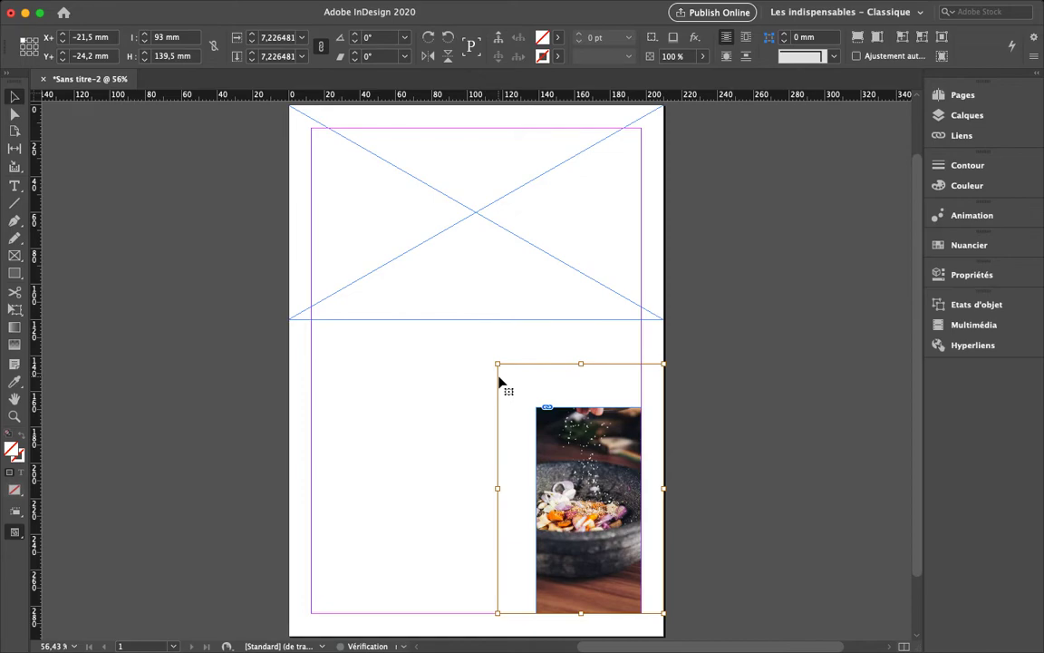
pyautogui.moveTo(497, 363); pyautogui.dragTo(470, 323)
pyautogui.moveTo(587, 513); pyautogui.dragTo(616, 528)
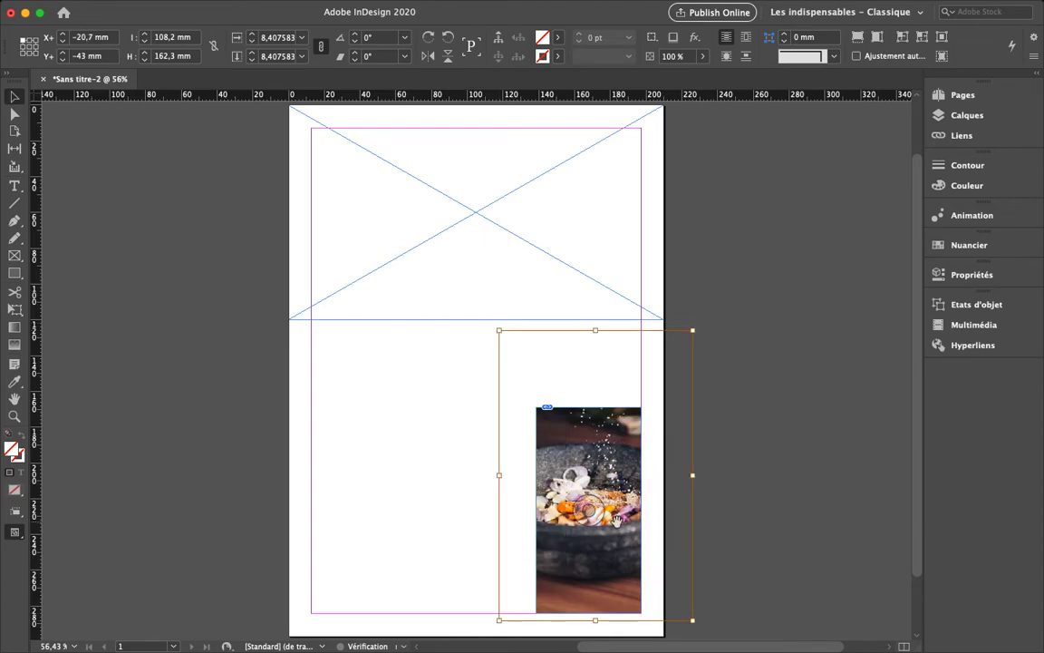
pyautogui.click(431, 484)
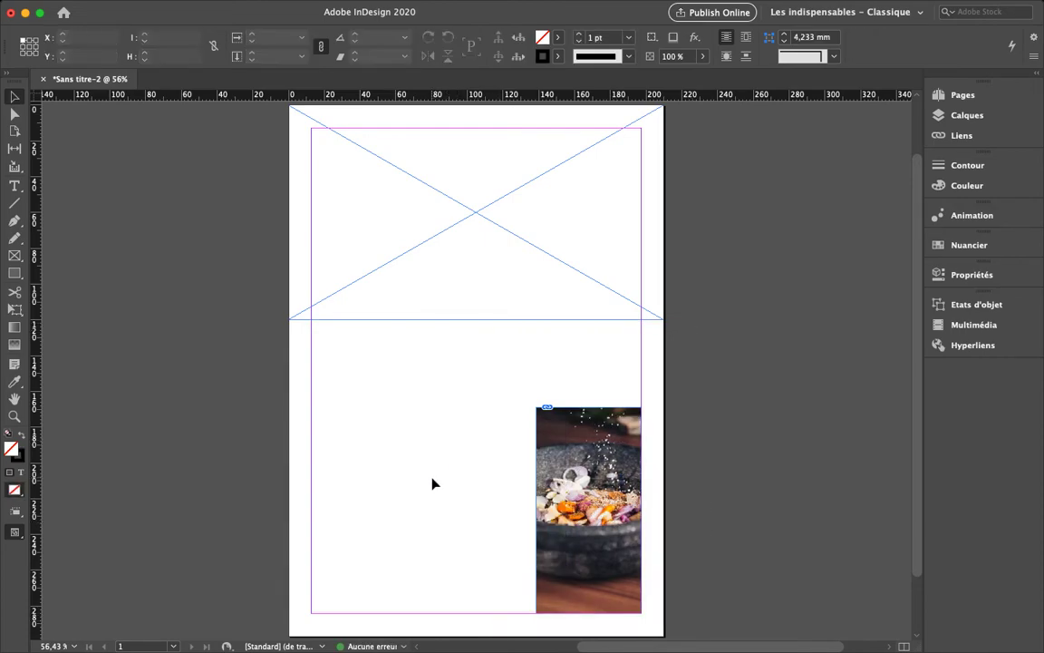
# Step: Add a text frame above the bowl photo with the heading "Cooking tips" and fill the rest with placeholder text
pyautogui.press('super+Tab')
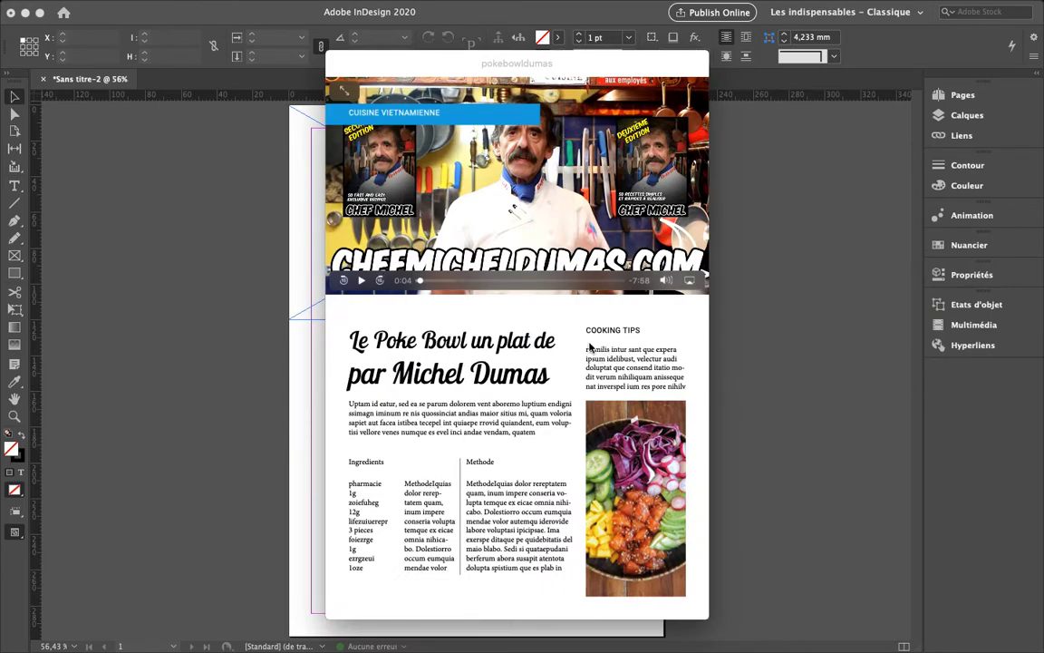
pyautogui.press('super+q')
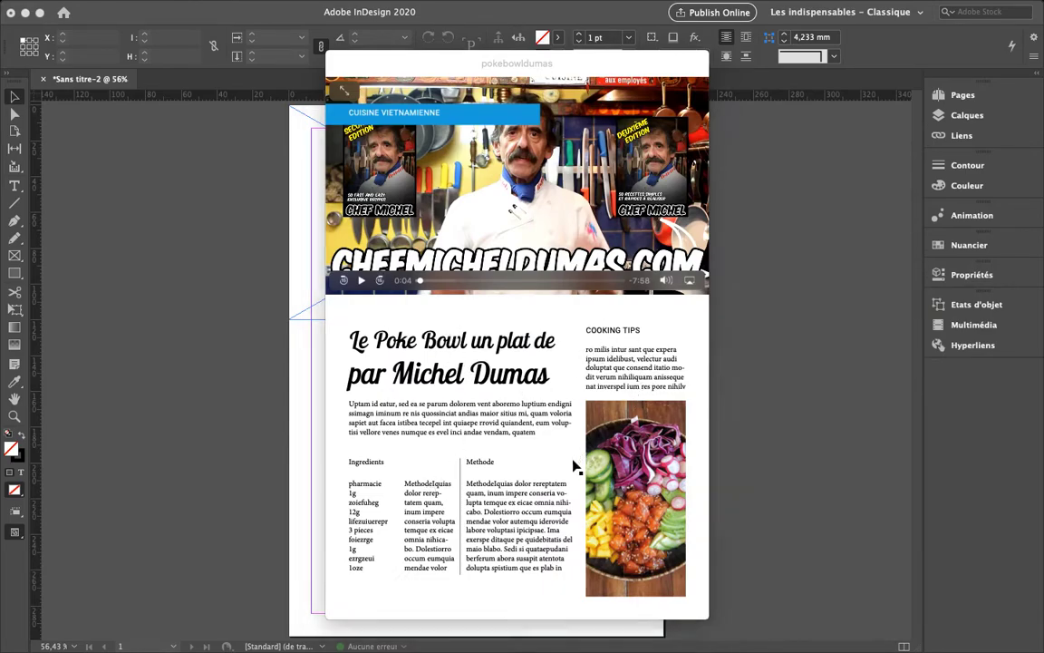
pyautogui.press('t')
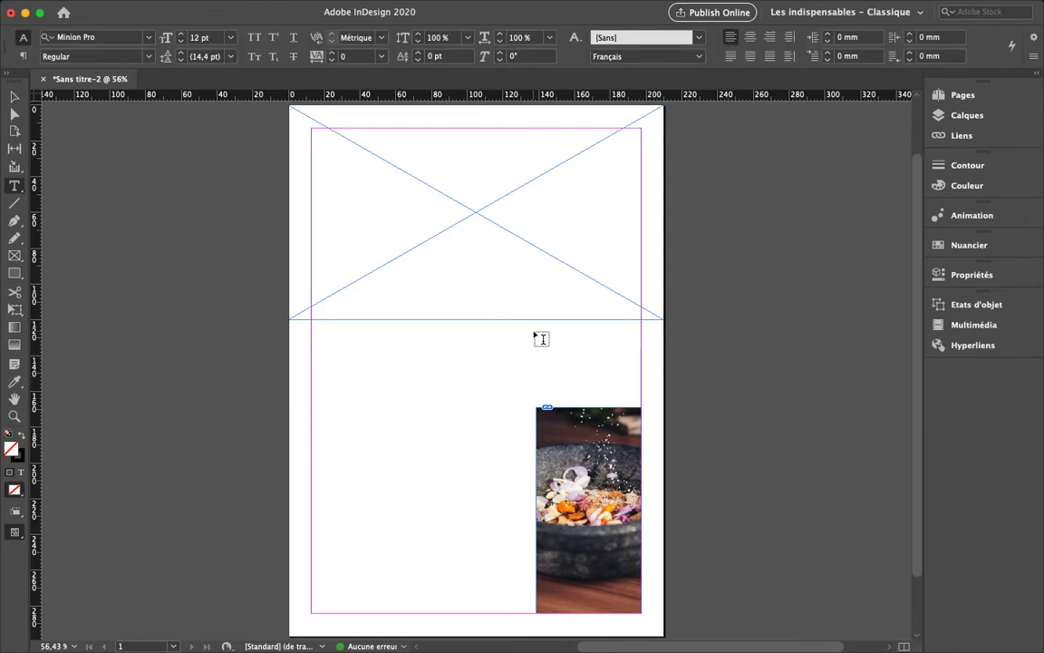
pyautogui.moveTo(536, 327); pyautogui.dragTo(640, 390)
pyautogui.write('Cooking t')
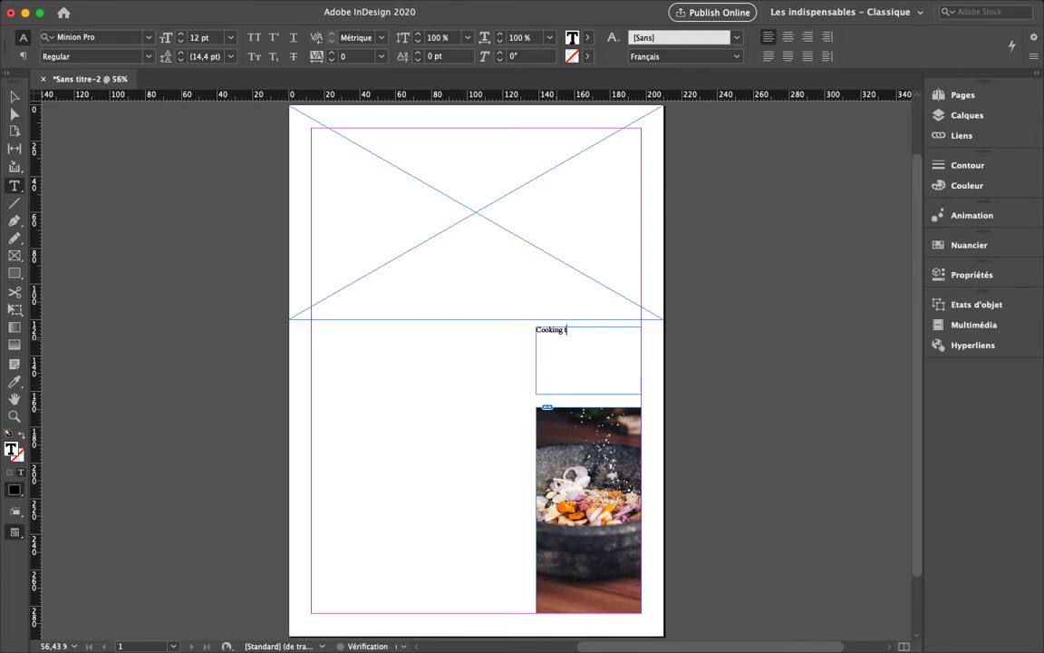
pyautogui.write('ips')
pyautogui.press('Return')
pyautogui.rightClick(553, 341)
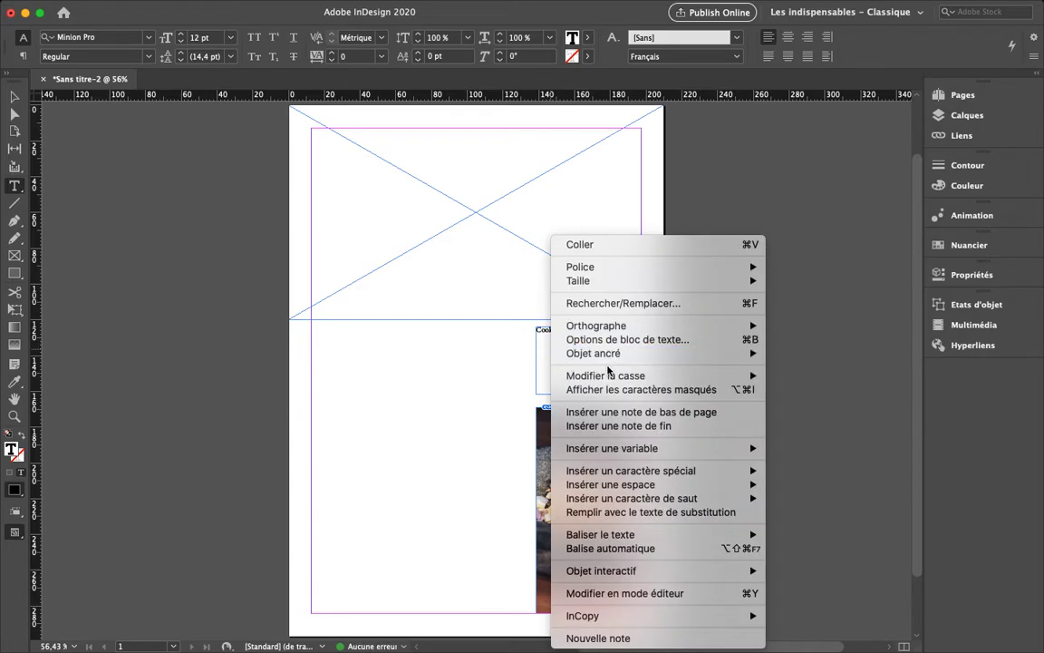
pyautogui.click(623, 515)
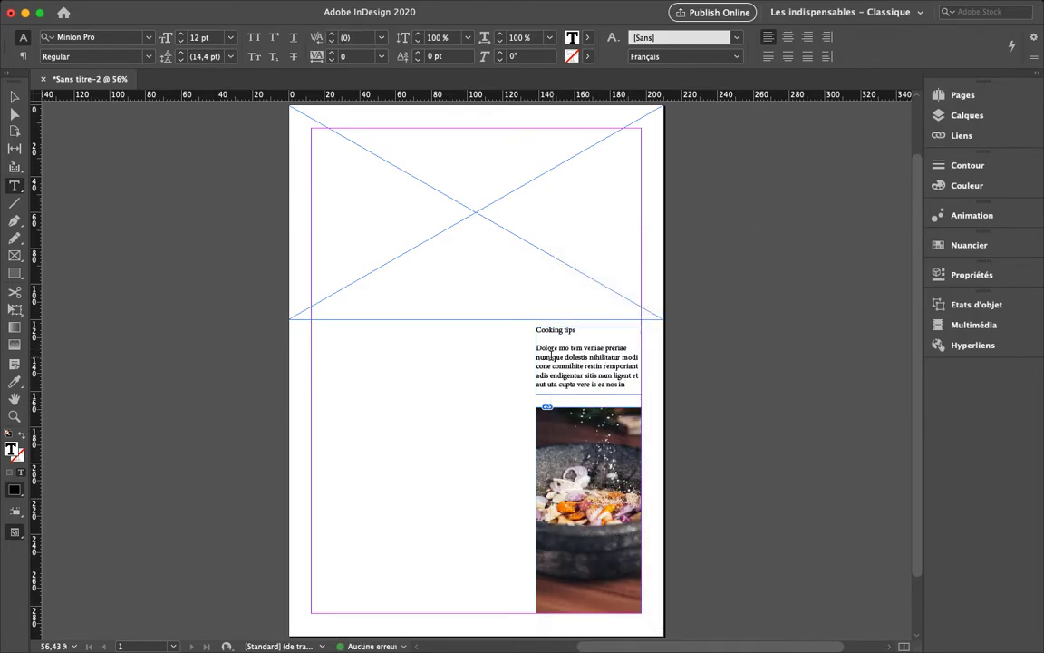
# Step: Set the font size of the "Cooking tips" heading to 18 pt
pyautogui.click(962, 276)
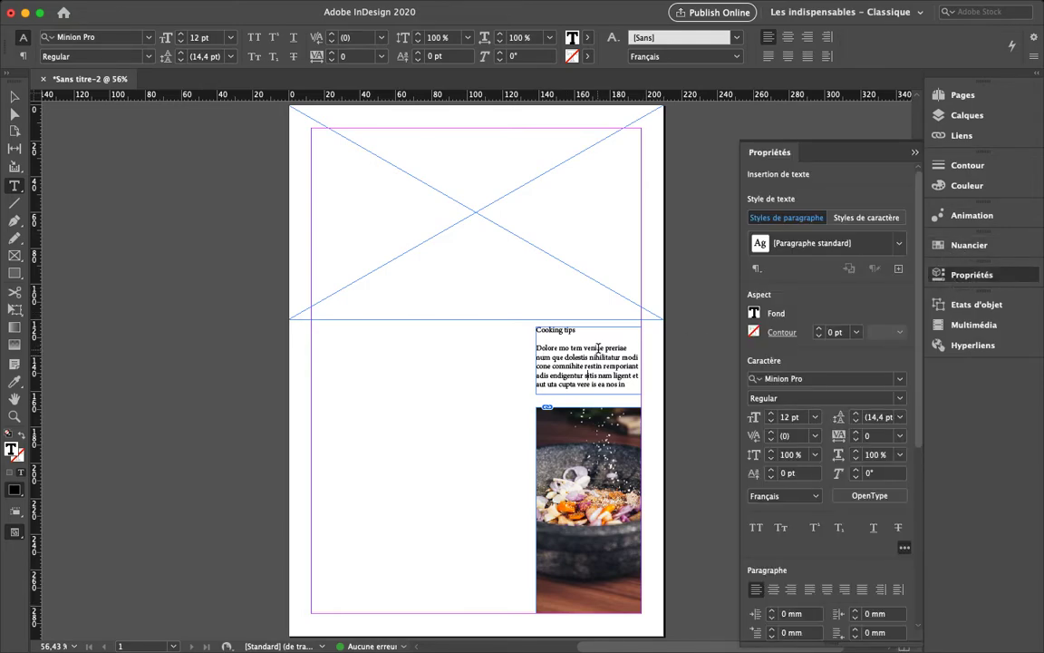
pyautogui.moveTo(533, 329); pyautogui.dragTo(581, 330)
pyautogui.click(773, 413)
pyautogui.click(773, 414)
pyautogui.click(773, 414)
pyautogui.click(774, 413)
pyautogui.click(773, 413)
pyautogui.click(773, 413)
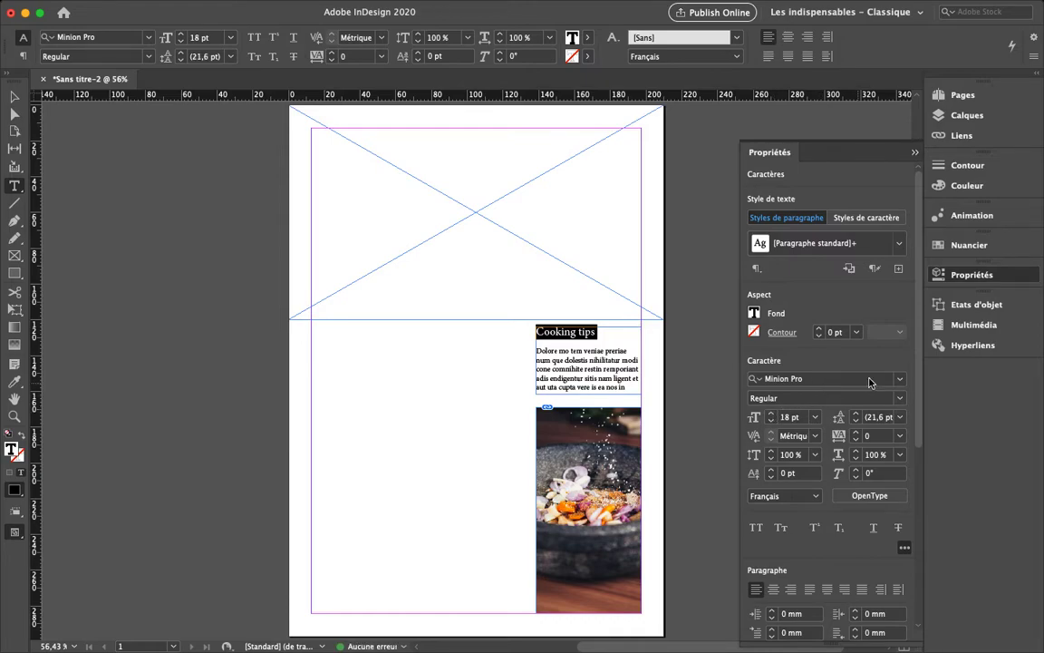
# Step: Change the font of the "Cooking tips" heading to Roboto
pyautogui.click(901, 379)
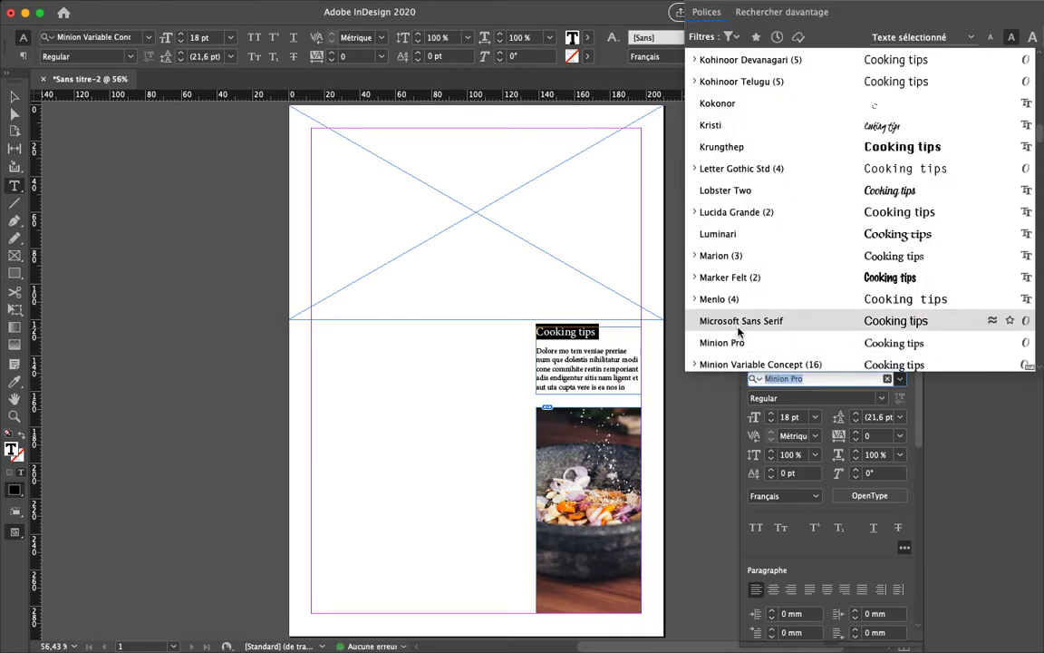
pyautogui.click(814, 381)
pyautogui.click(815, 382)
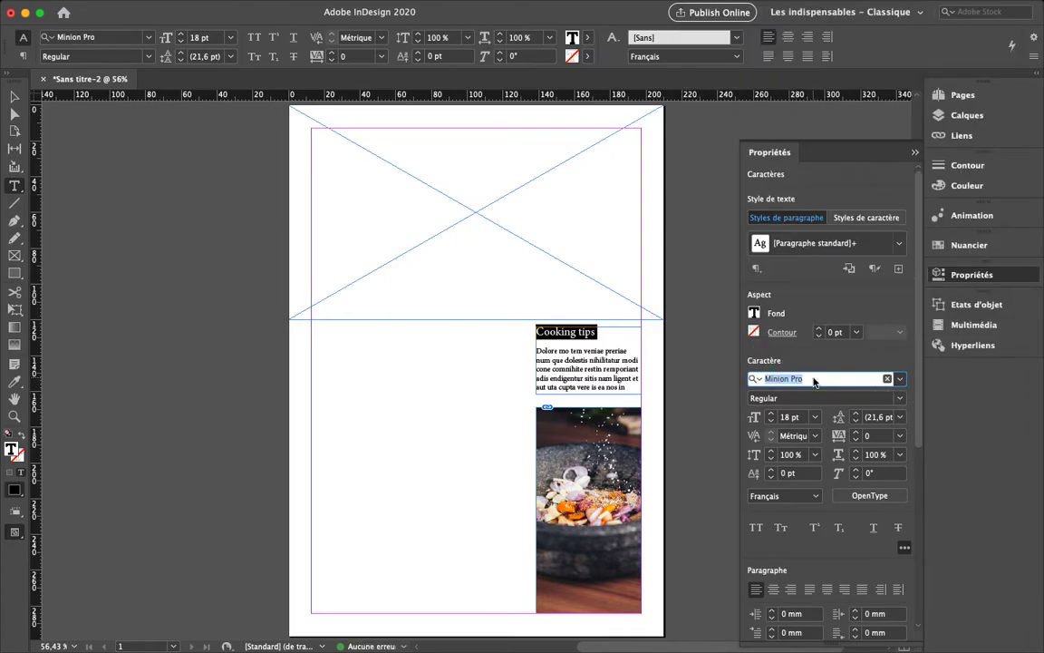
pyautogui.write('roboto')
pyautogui.press('Return')
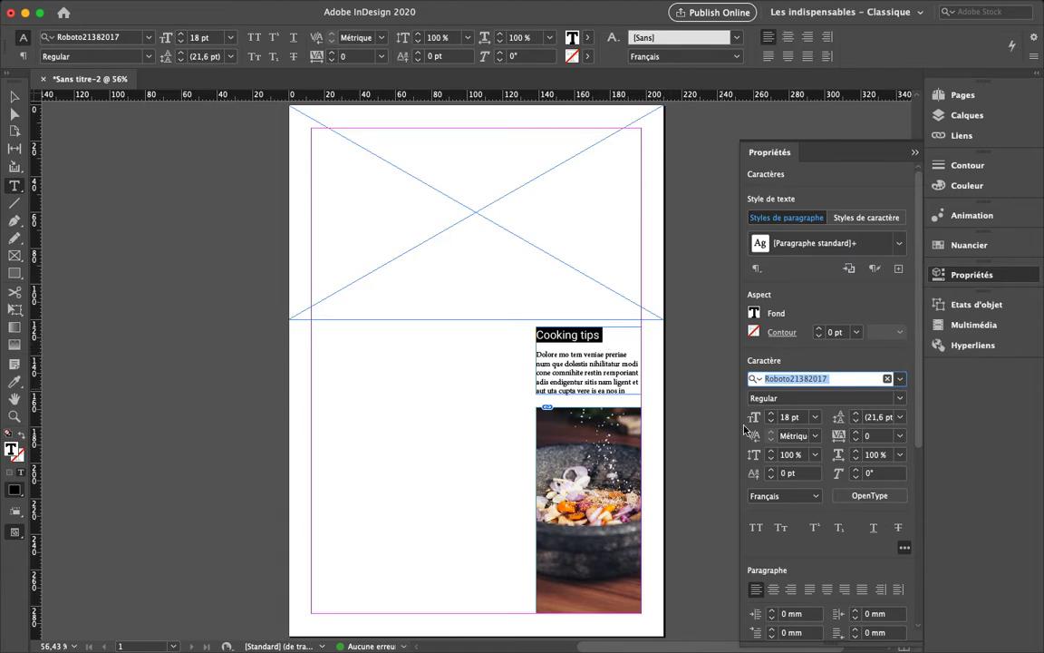
# Step: Set the "Cooking tips" heading in all caps and increase its font size to 19 pt
pyautogui.click(757, 530)
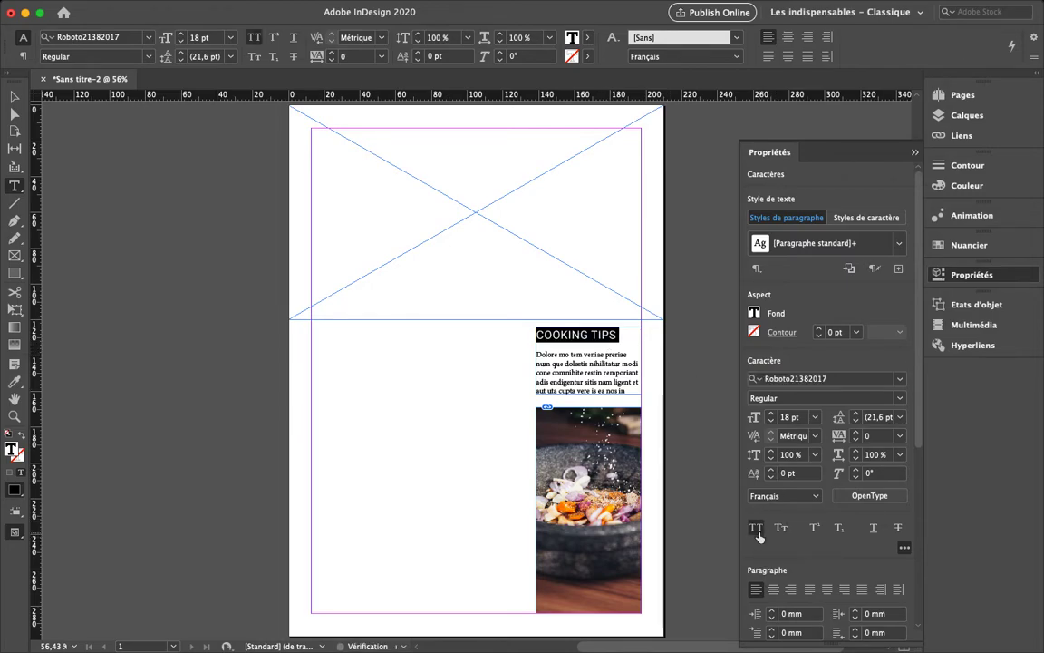
pyautogui.click(770, 413)
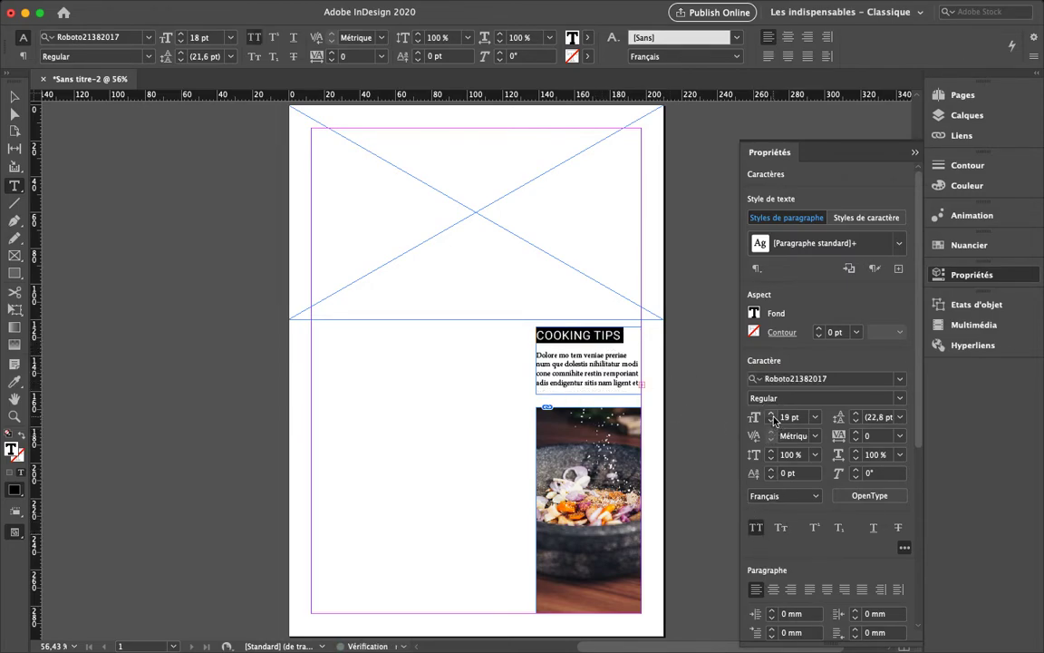
pyautogui.click(560, 368)
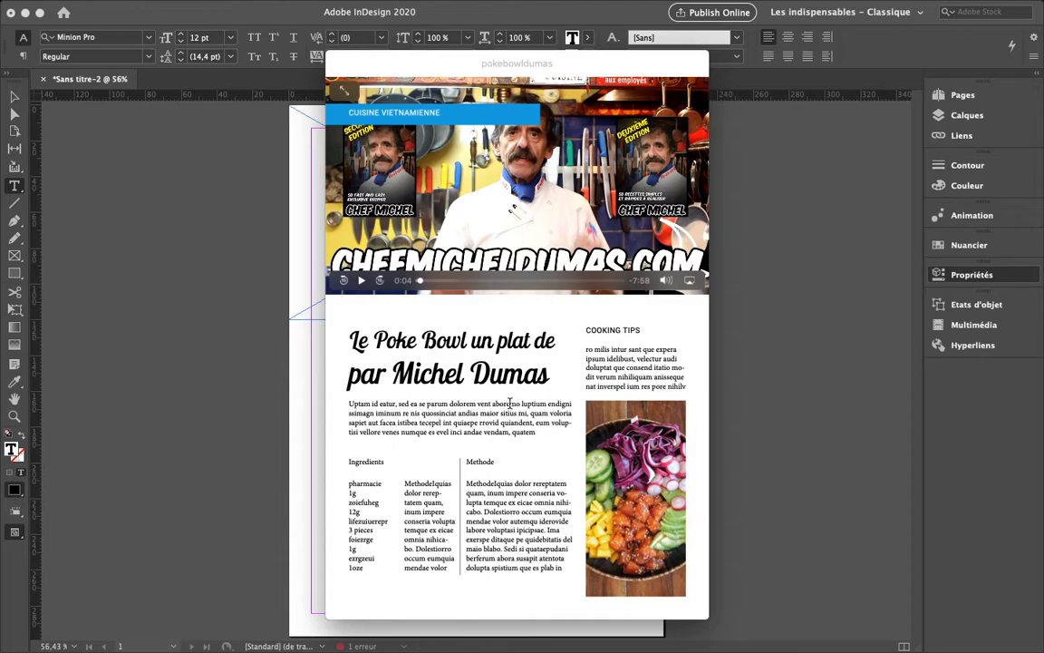
# Step: Add a text frame about 119.3 x 37.5 mm beside the cooking tips, reading "Le Poke Bowl" and "Revisité par le chef Dumas" on two lines
pyautogui.press('super+Tab')
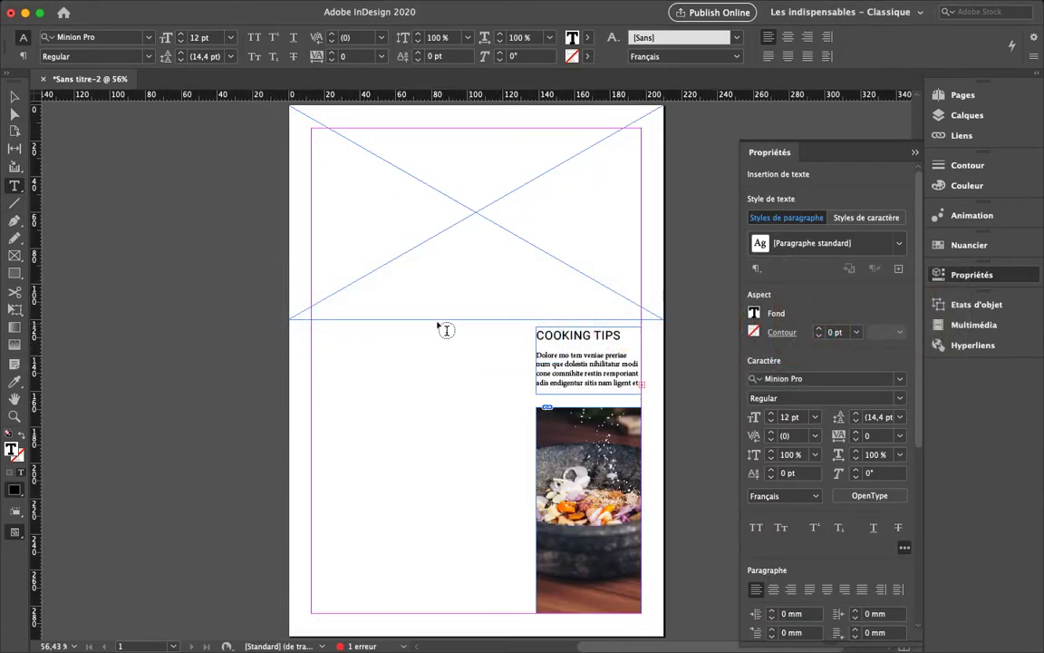
pyautogui.moveTo(311, 326); pyautogui.dragTo(528, 396)
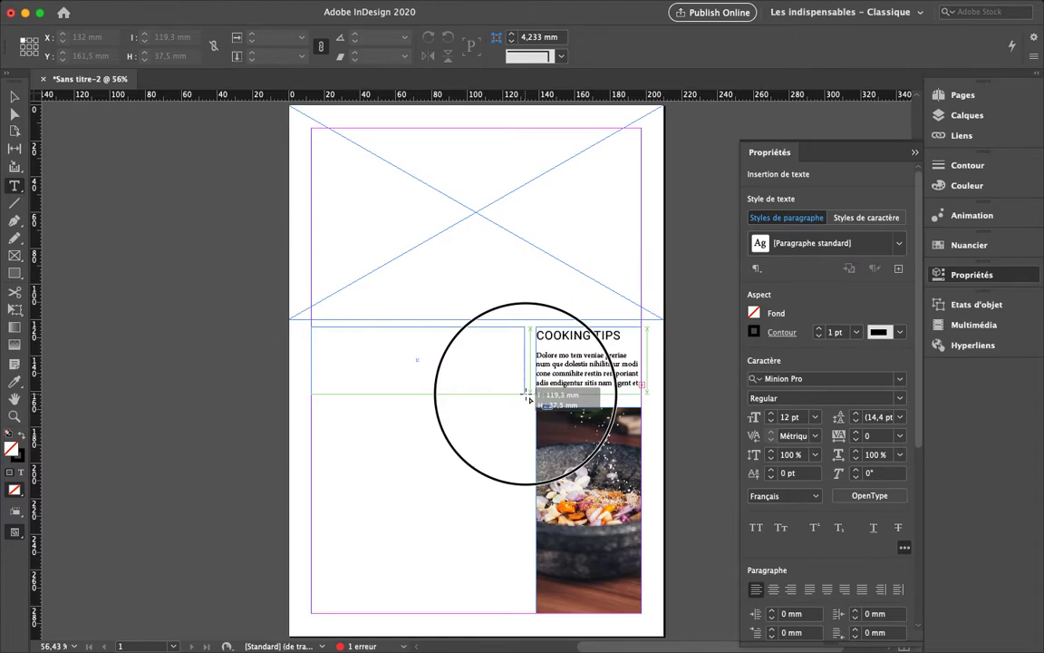
pyautogui.moveTo(527, 396); pyautogui.dragTo(527, 396)
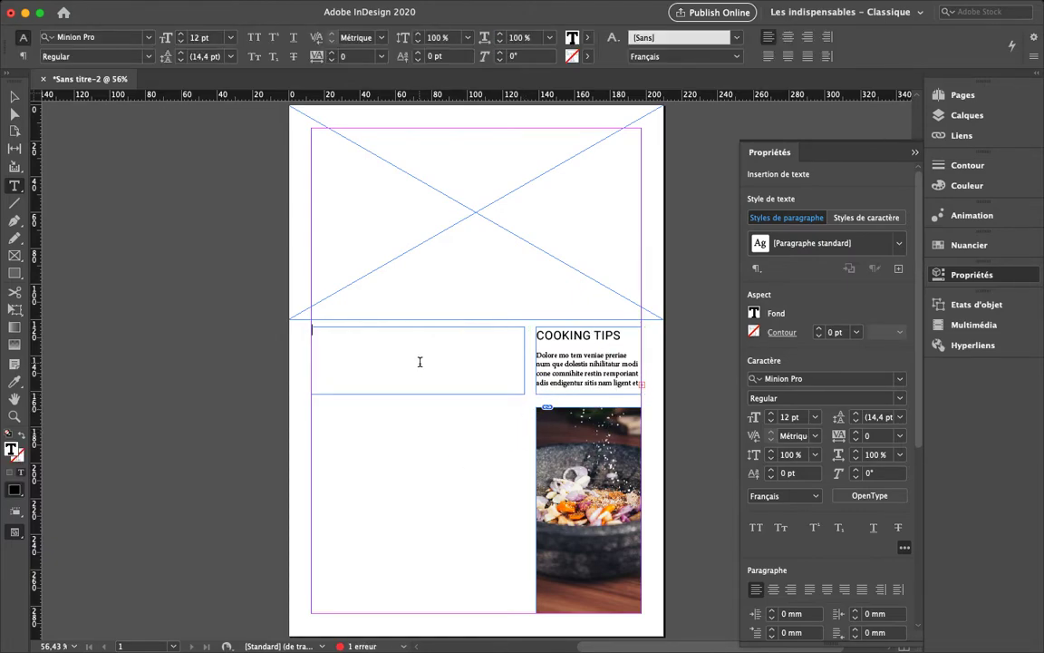
pyautogui.write('Le')
pyautogui.write('Revisité par le chef Dumas')
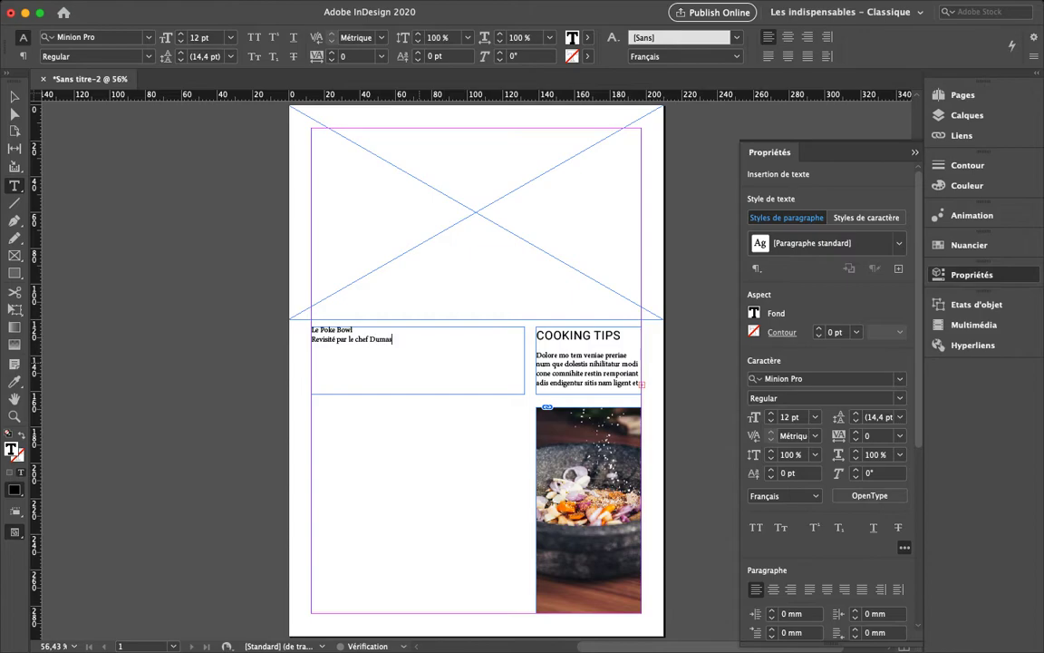
# Step: Format both title lines in the Lobster Two Italic font at 30 pt
pyautogui.press('super+a')
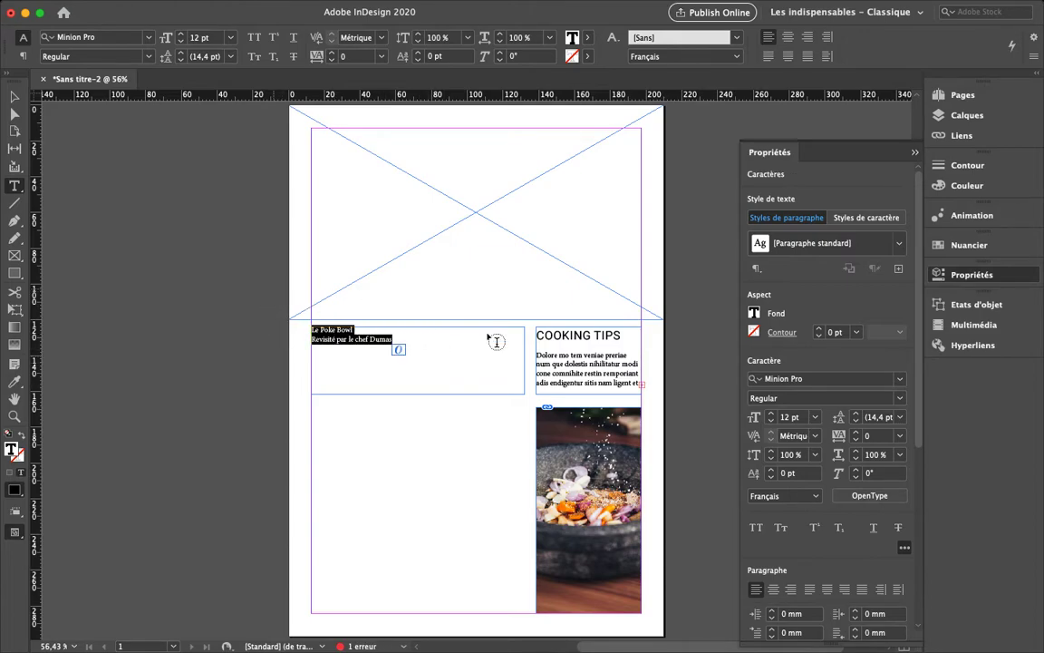
pyautogui.click(836, 377)
pyautogui.write('Lob')
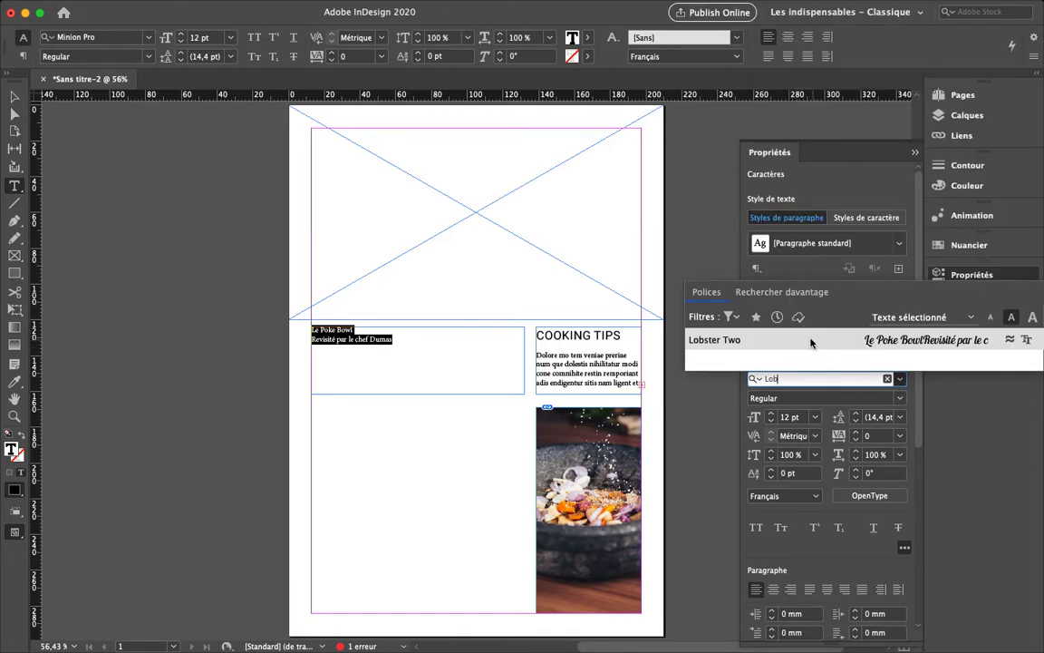
pyautogui.press('Return')
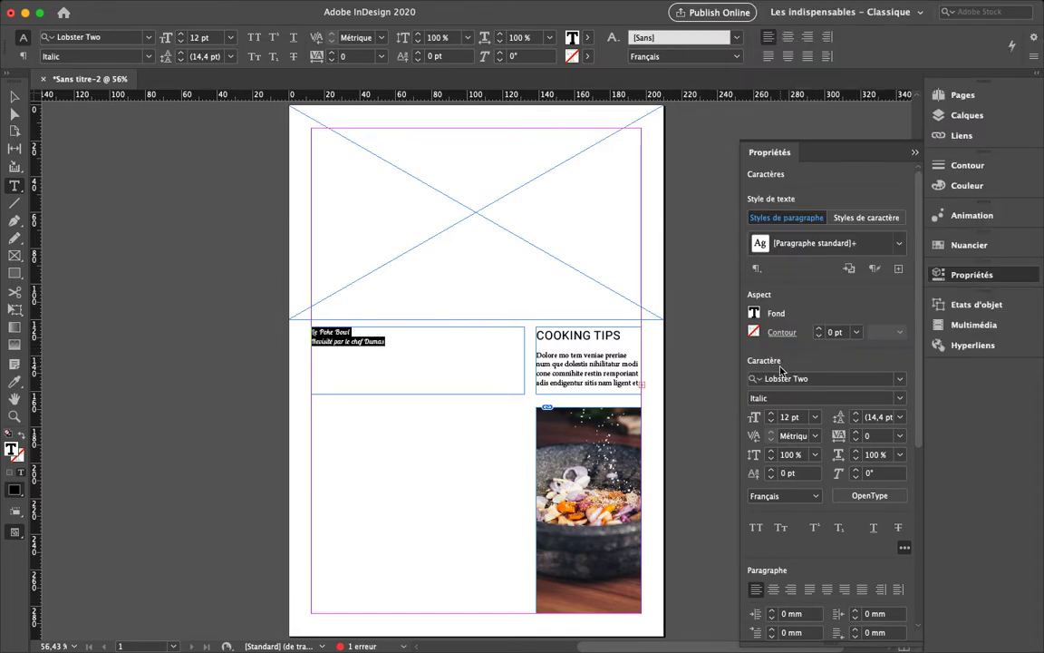
pyautogui.click(770, 414)
pyautogui.click(770, 413)
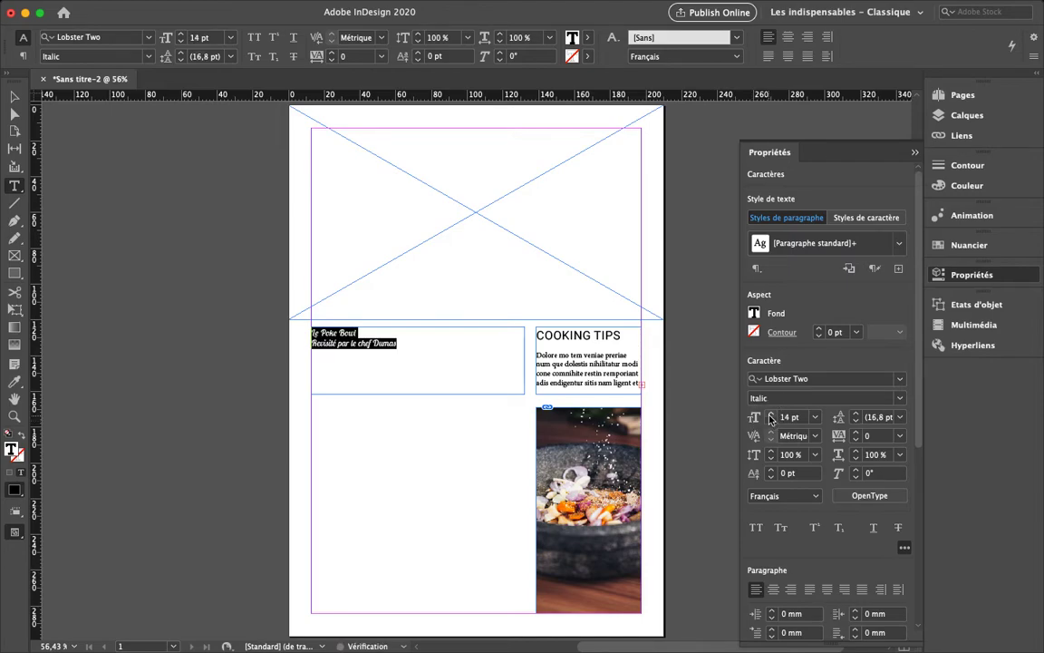
pyautogui.click(771, 415)
# Step: Enlarge the first title line, "Le Poke Bowl", to 60 pt
pyautogui.moveTo(416, 329); pyautogui.dragTo(301, 328)
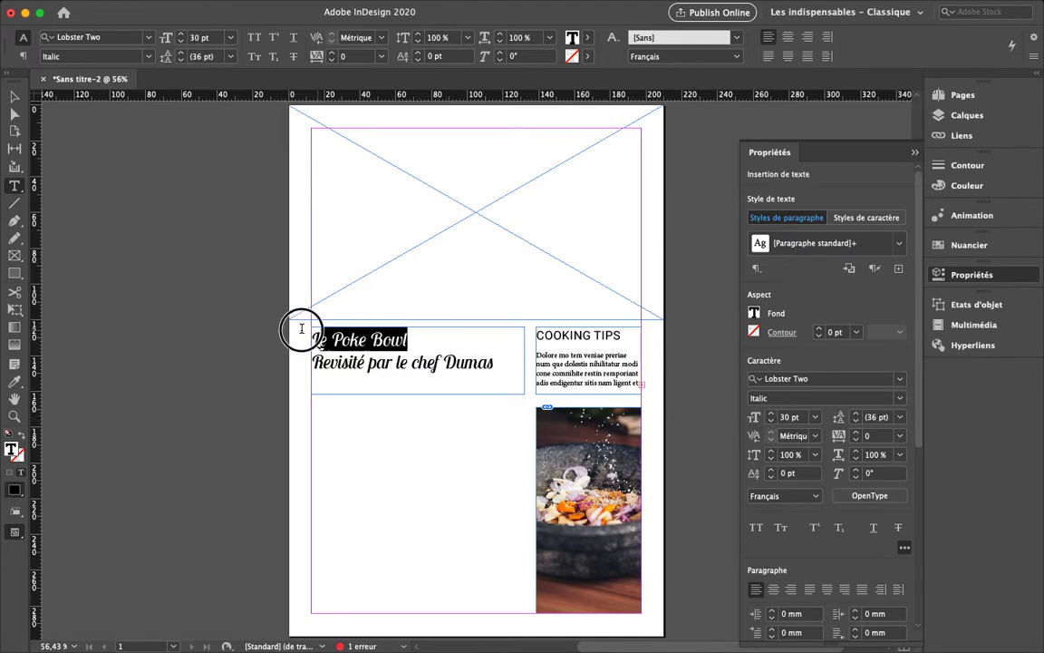
pyautogui.click(771, 415)
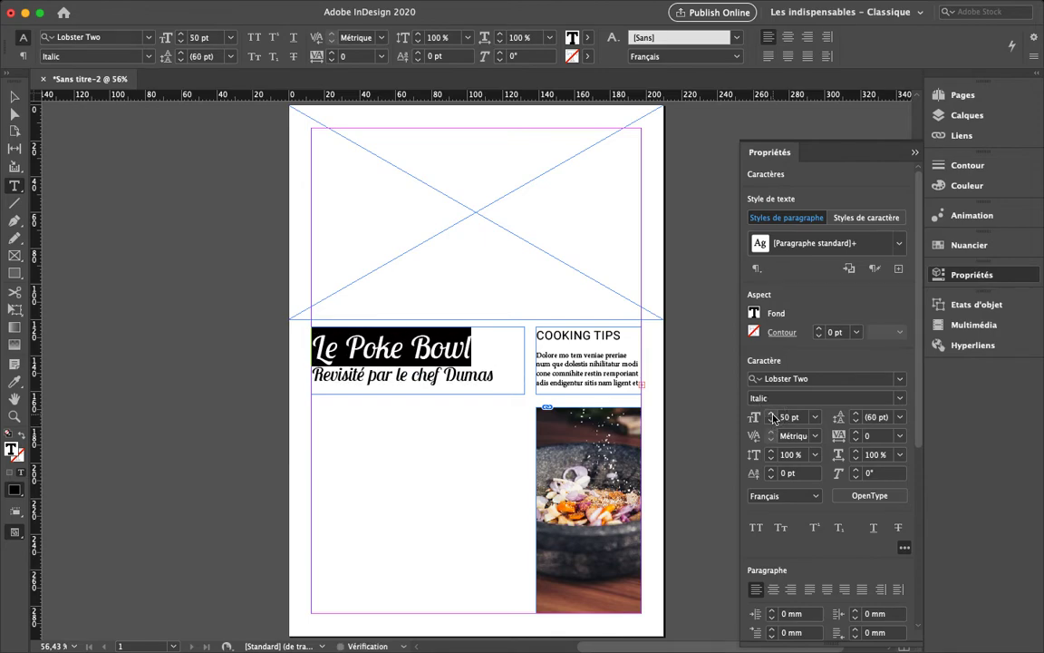
pyautogui.click(772, 415)
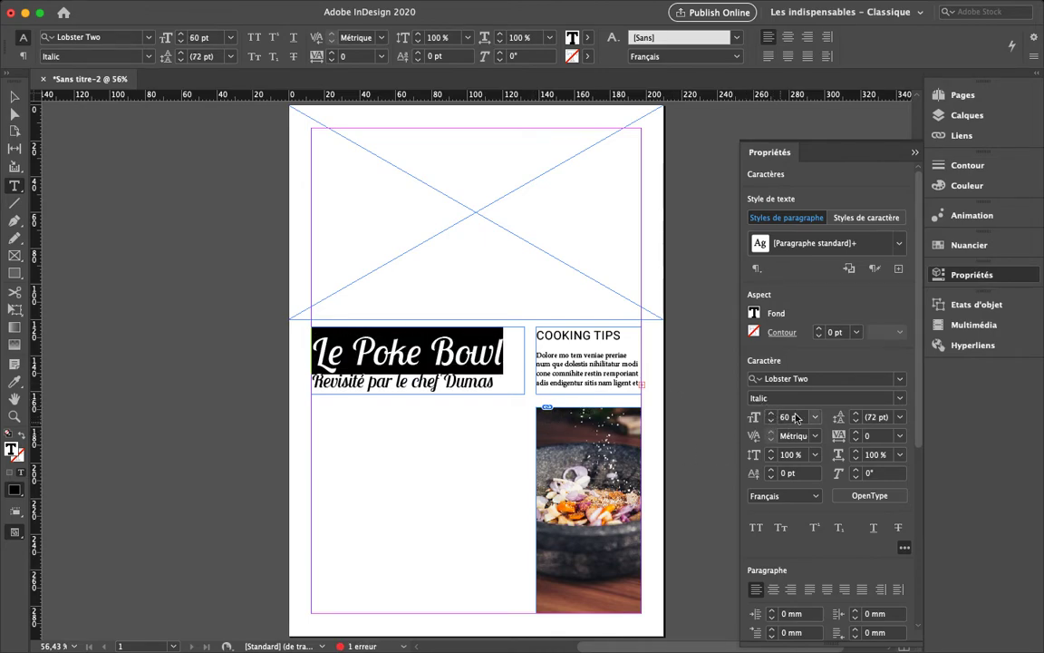
pyautogui.click(498, 380)
pyautogui.press('Escape')
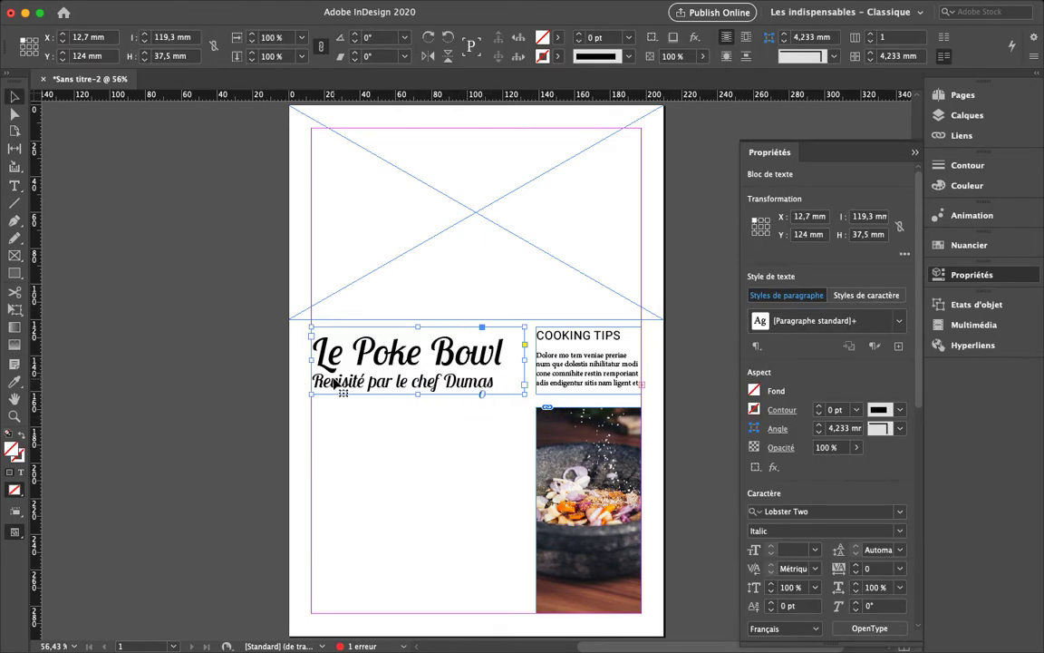
# Step: Slant both title lines with a character skew of 16°
pyautogui.doubleClick(435, 373)
pyautogui.moveTo(313, 337); pyautogui.dragTo(488, 381)
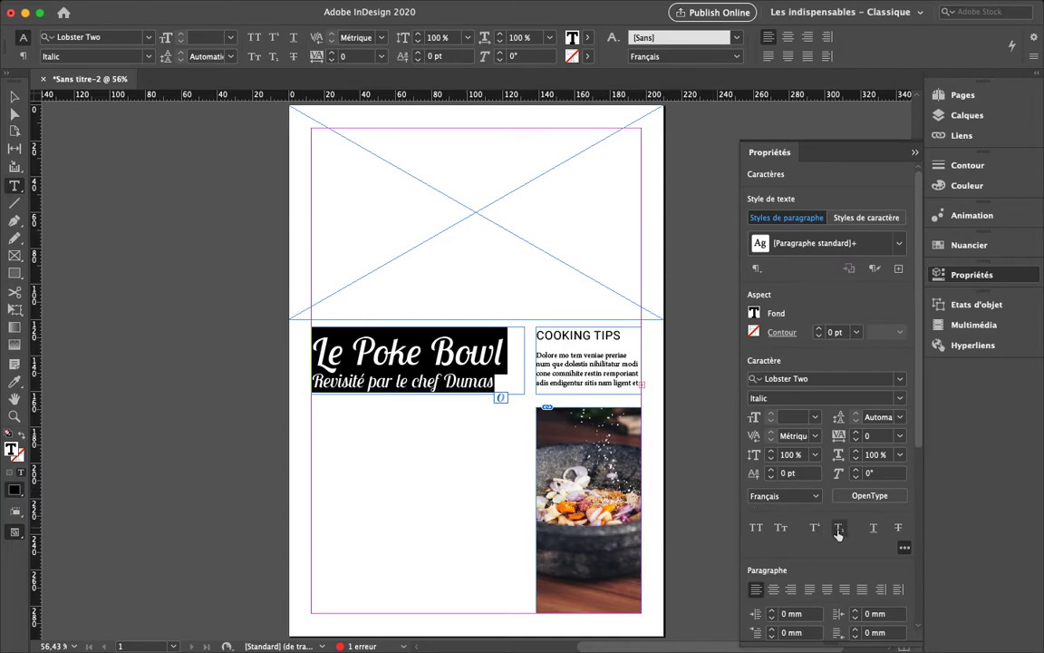
pyautogui.click(855, 470)
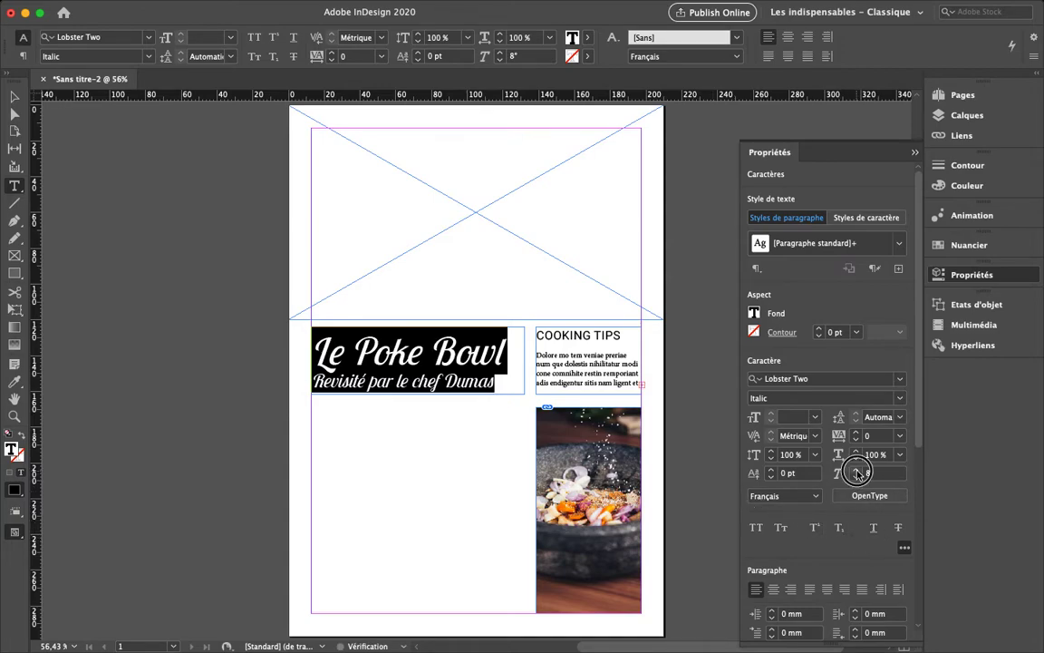
pyautogui.press('Escape')
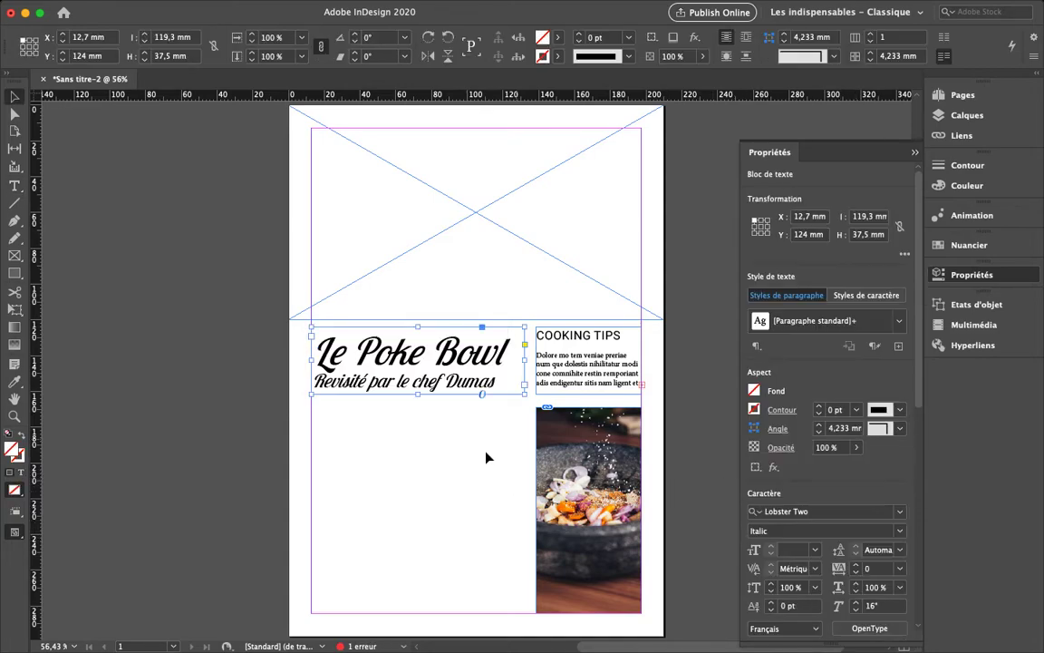
# Step: Add a text frame below the title, matching its width, and fill it with placeholder text
pyautogui.press('t')
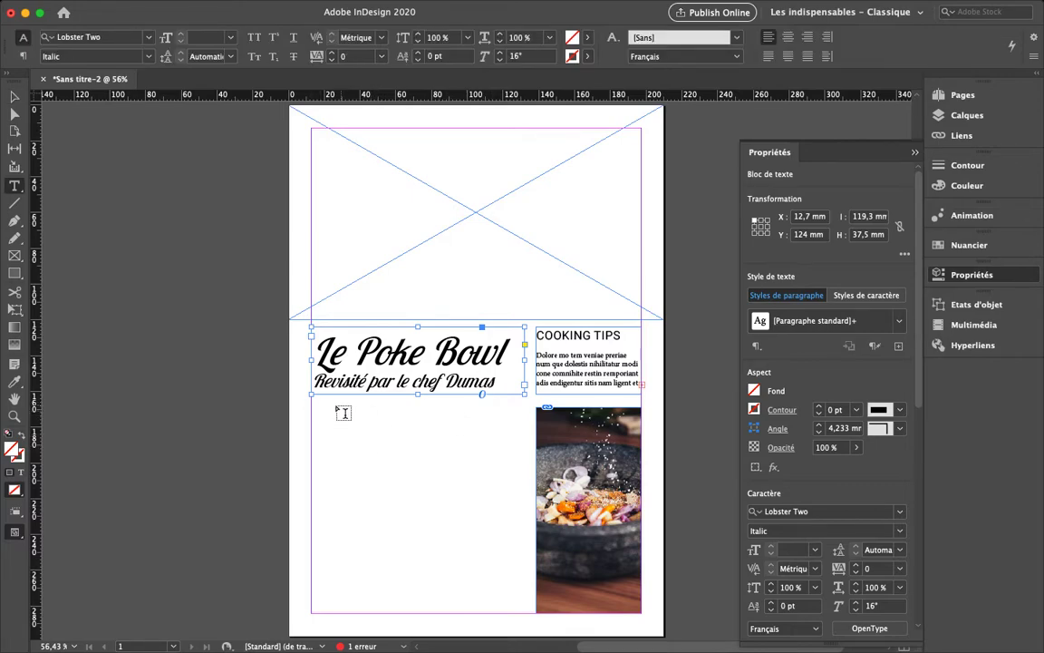
pyautogui.moveTo(314, 400); pyautogui.dragTo(524, 465)
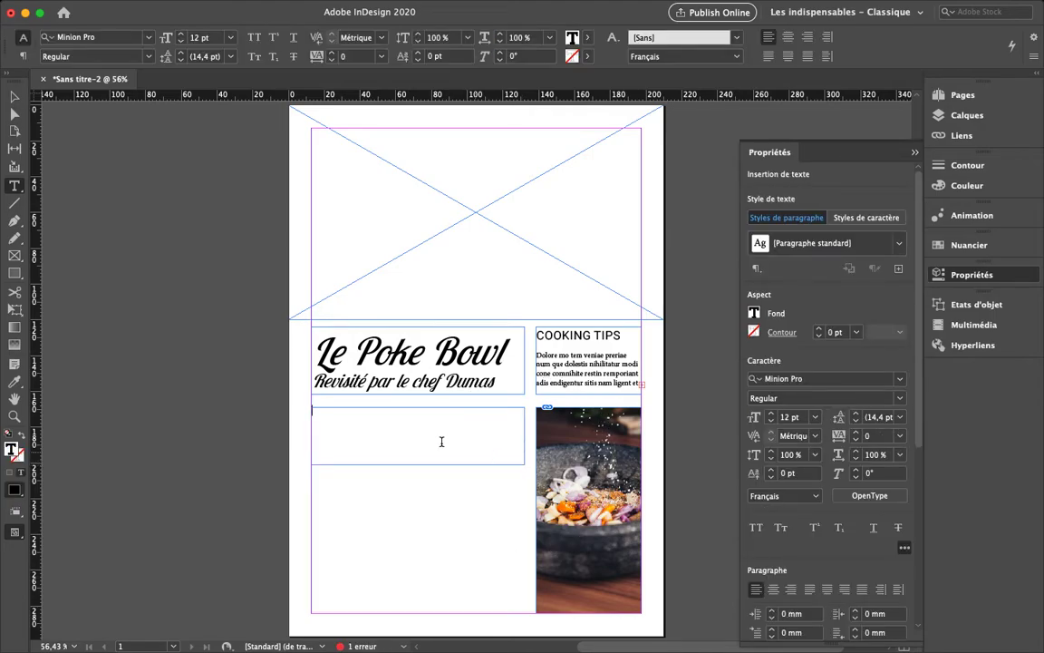
pyautogui.rightClick(435, 439)
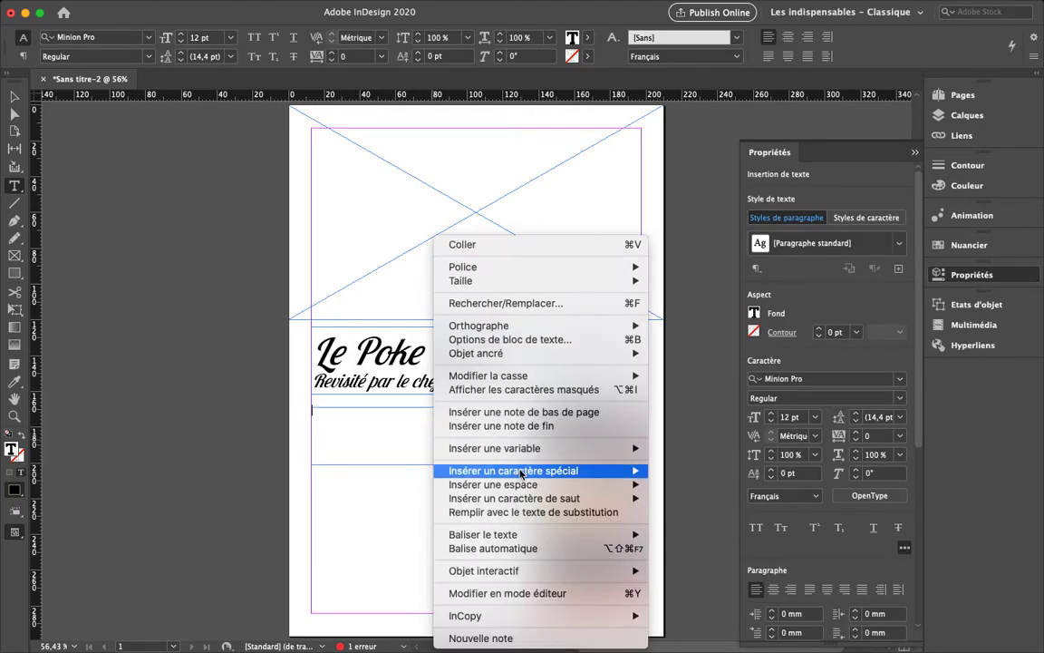
pyautogui.click(456, 514)
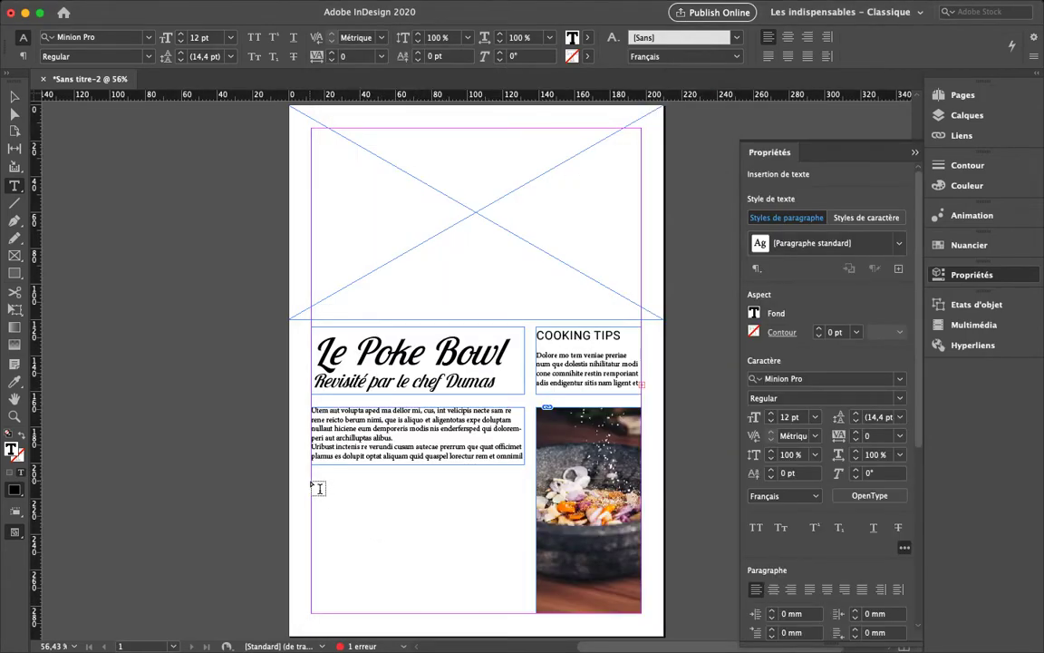
# Step: Add an "Ingrédients" text frame about 59.65 x 10.5 mm under the intro paragraph and place a copy directly beside it
pyautogui.moveTo(312, 480); pyautogui.dragTo(417, 498)
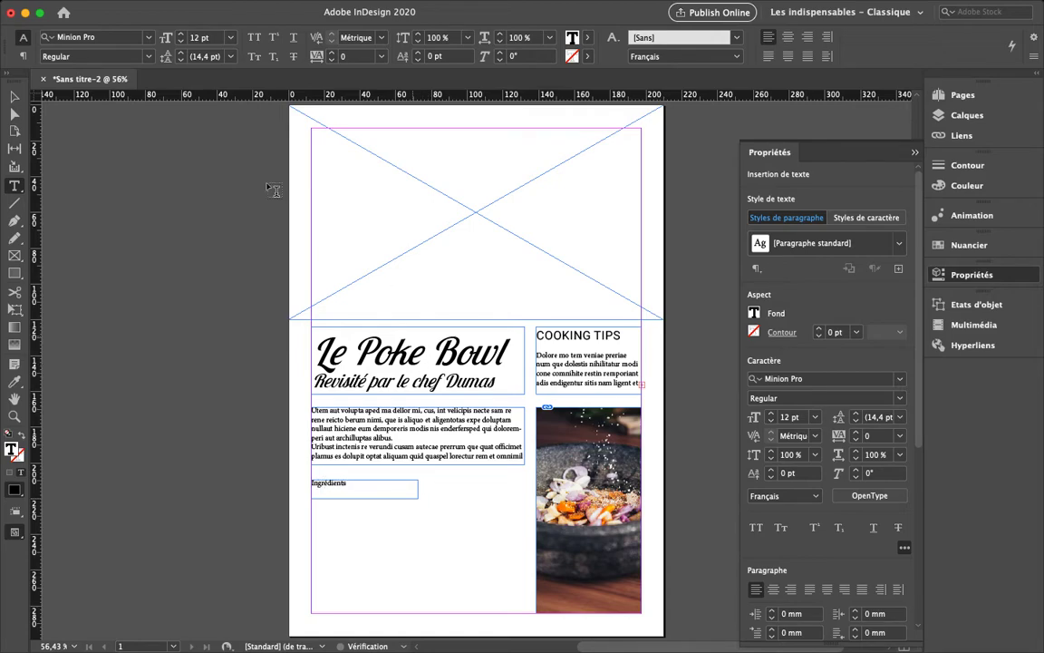
pyautogui.click(15, 96)
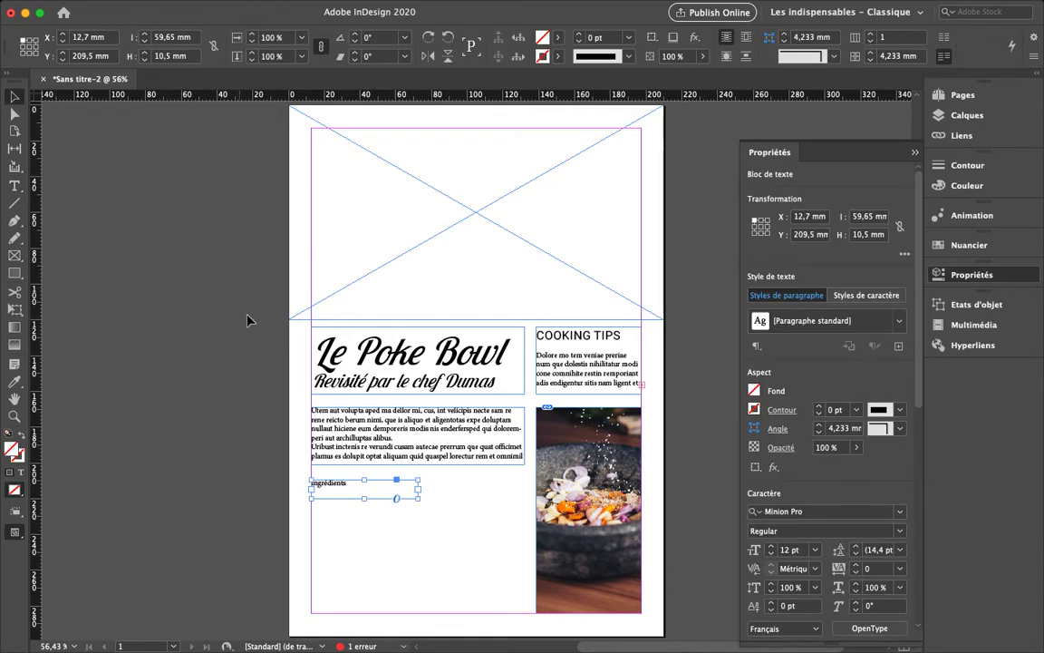
pyautogui.press('super+c')
pyautogui.press('super+v')
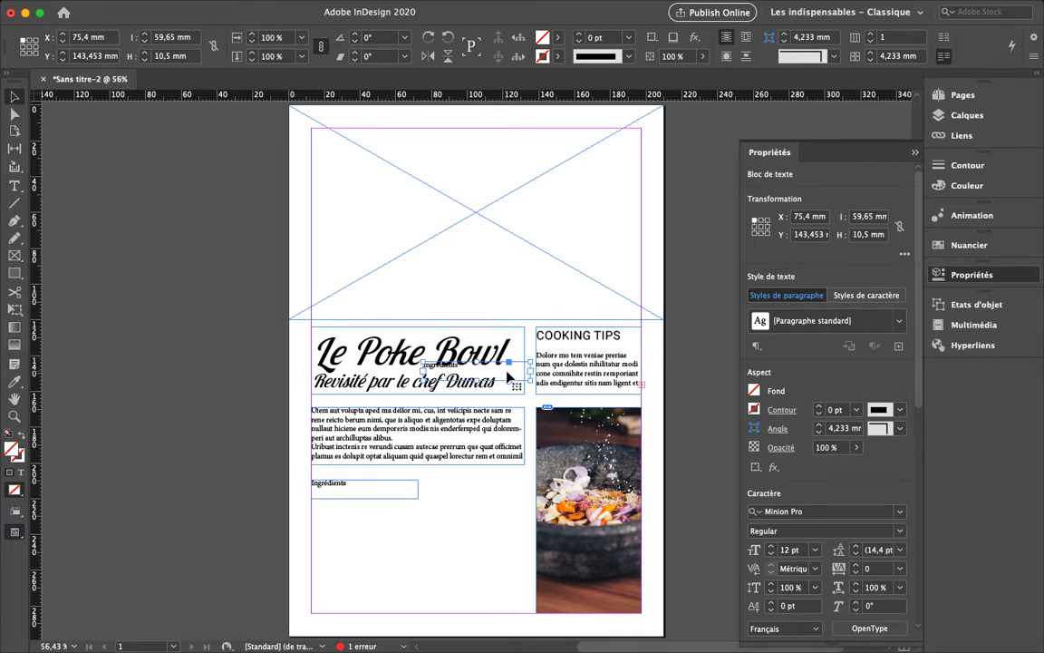
pyautogui.moveTo(504, 383); pyautogui.dragTo(496, 504)
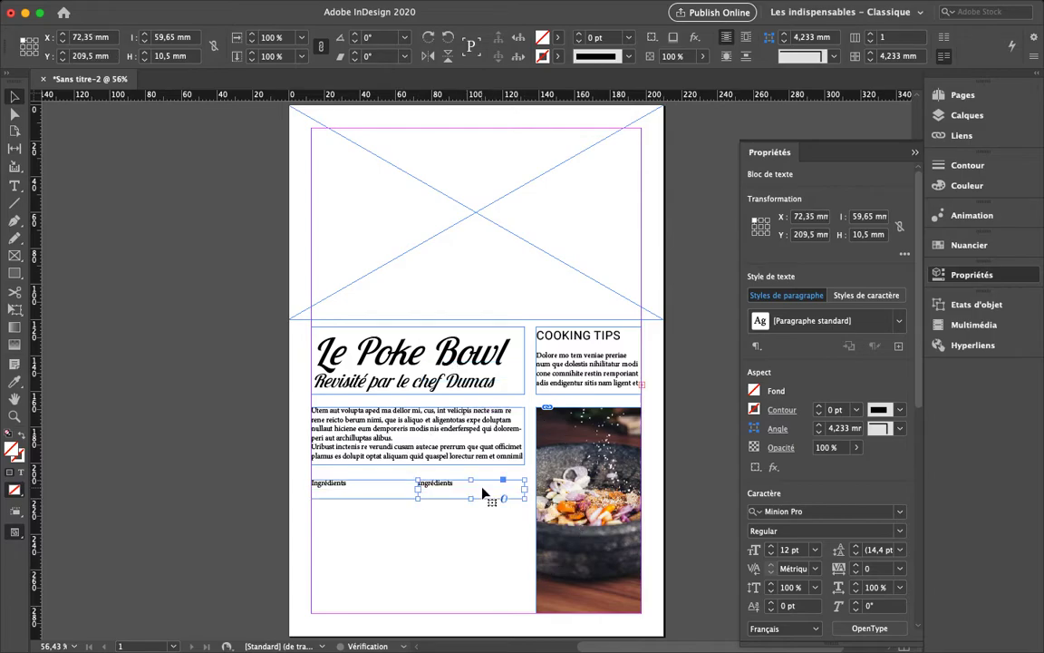
# Step: Narrow the original "Ingrédients" frame to about 56.8 mm to leave a gap before its copy
pyautogui.click(403, 503)
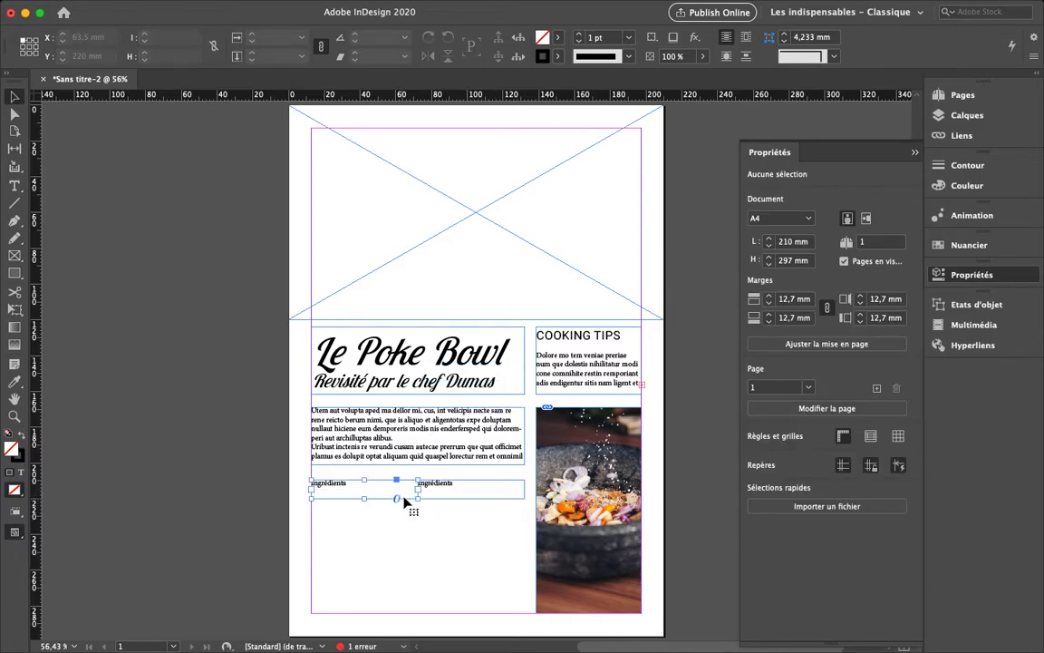
pyautogui.click(415, 495)
pyautogui.moveTo(418, 490); pyautogui.dragTo(413, 490)
# Step: Replace the text in the copied frame with "Procédé"
pyautogui.doubleClick(466, 483)
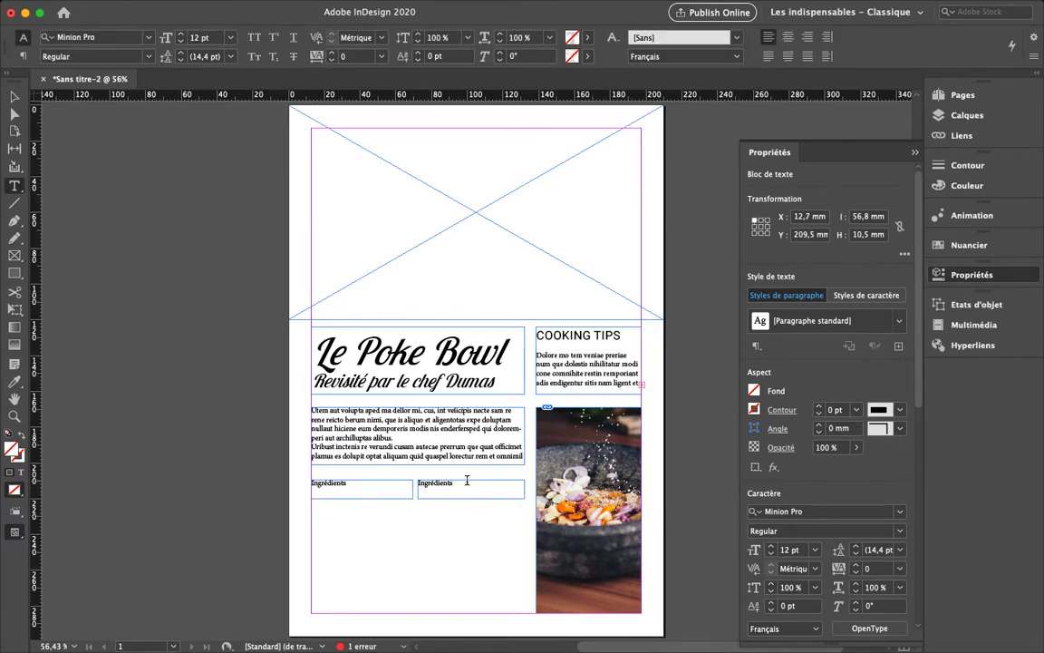
pyautogui.doubleClick(466, 483)
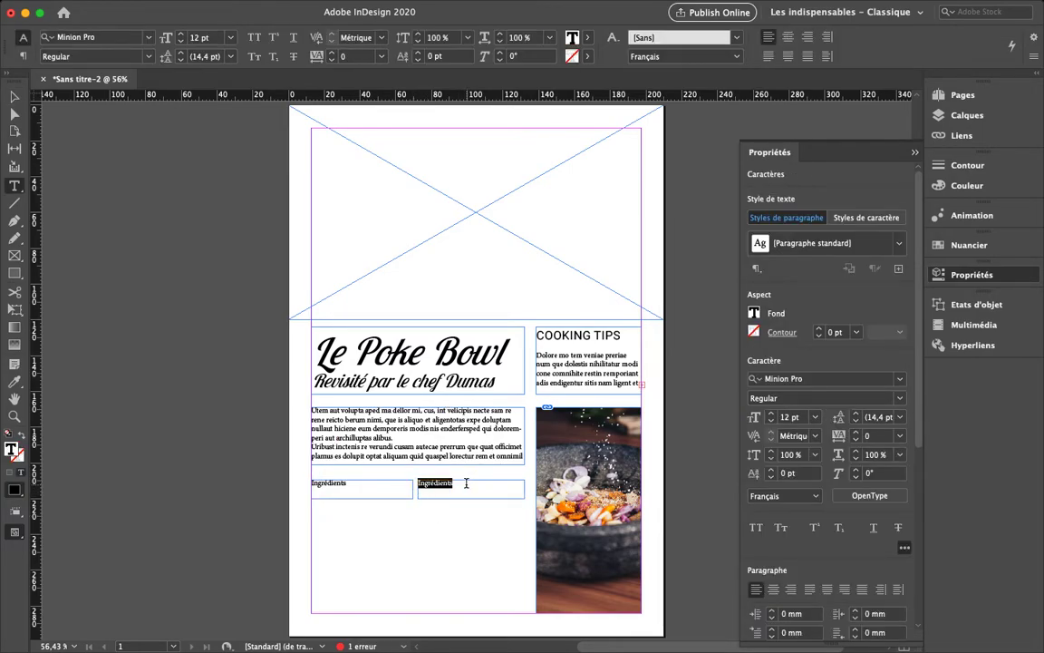
pyautogui.write('Procédé')
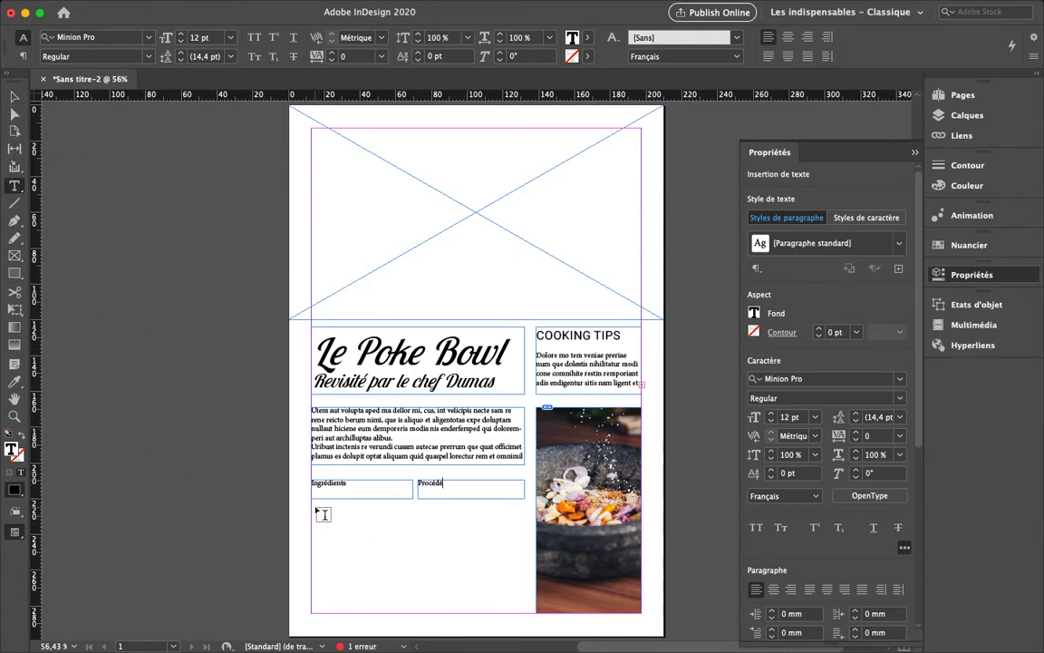
# Step: Draw a text frame about 54 mm high under "Ingrédients" and narrow it to about 28.4 mm
pyautogui.moveTo(316, 508); pyautogui.dragTo(411, 597)
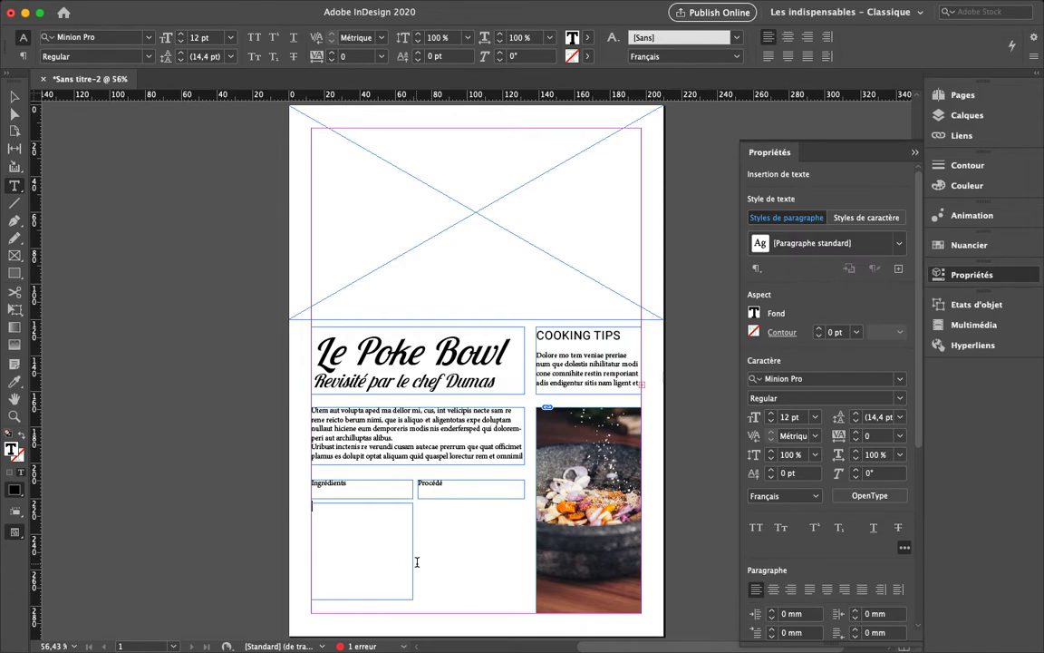
pyautogui.press('Escape')
pyautogui.moveTo(414, 551); pyautogui.dragTo(362, 552)
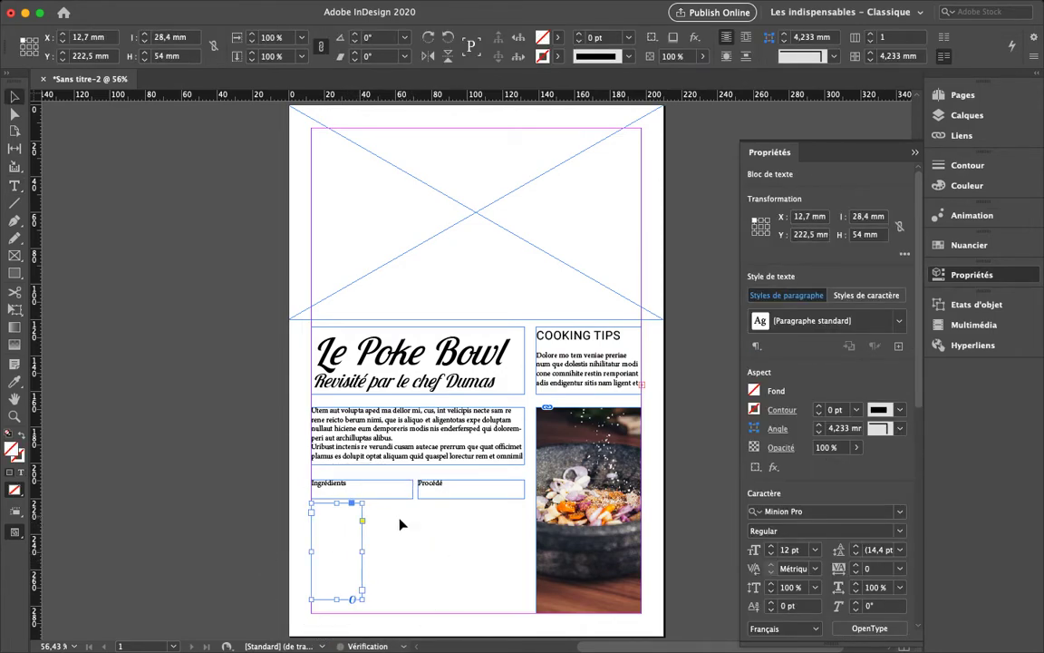
# Step: Fill the narrow text frame under "Ingrédients" with placeholder text
pyautogui.rightClick(348, 544)
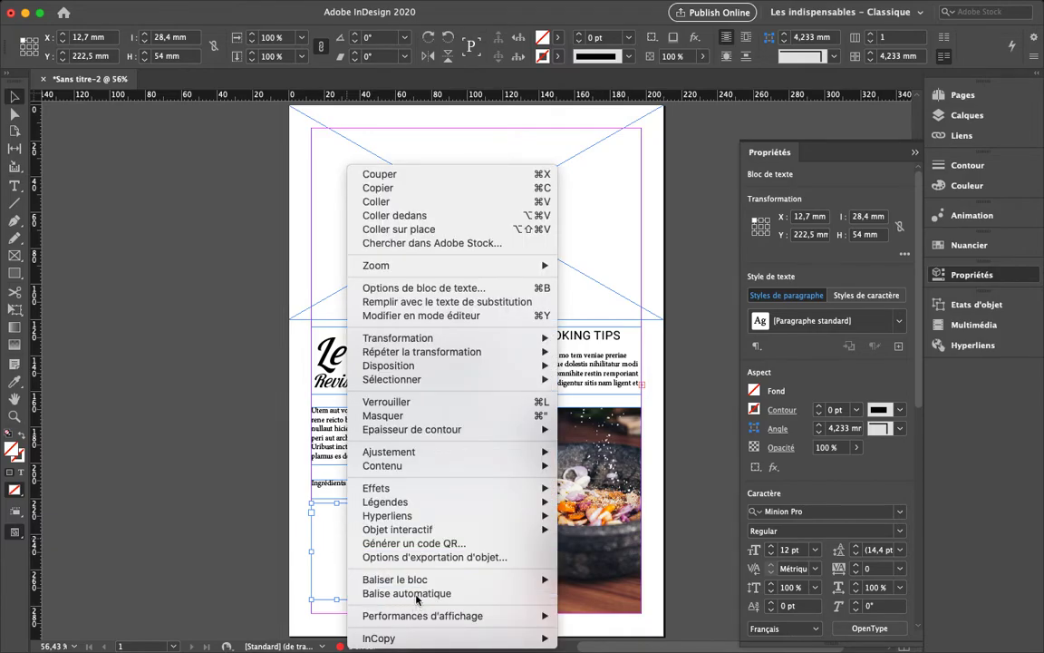
pyautogui.doubleClick(329, 537)
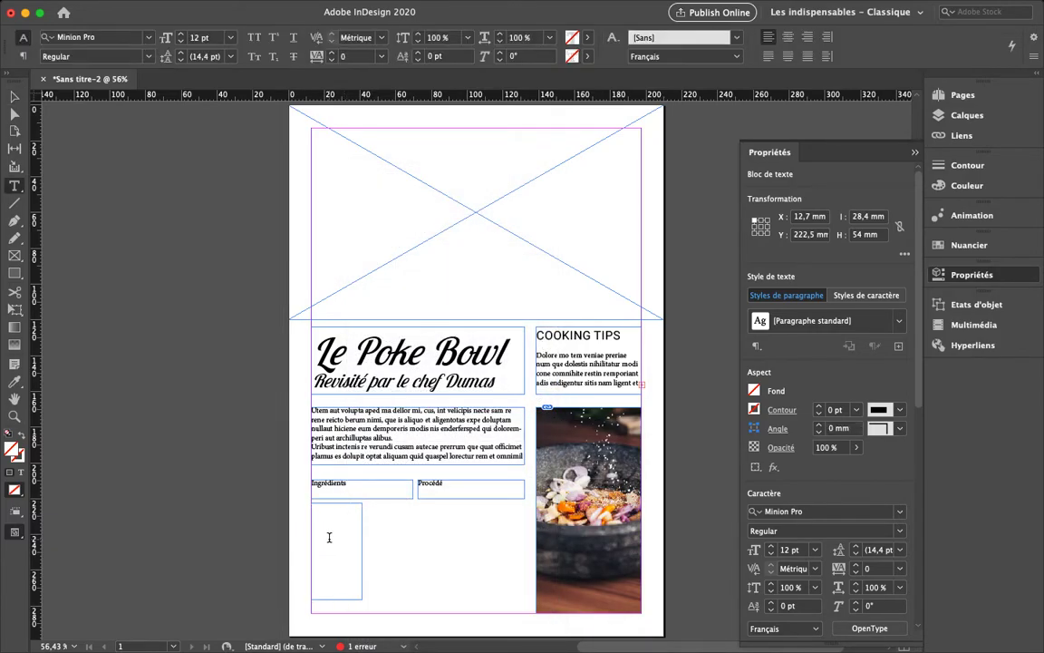
pyautogui.rightClick(329, 538)
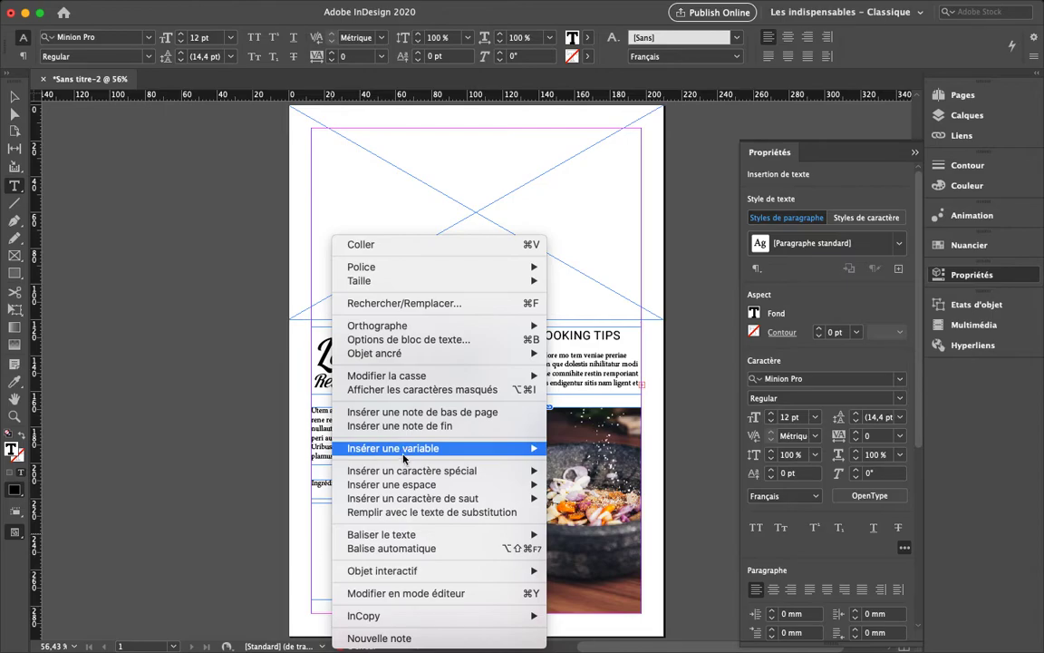
pyautogui.click(408, 513)
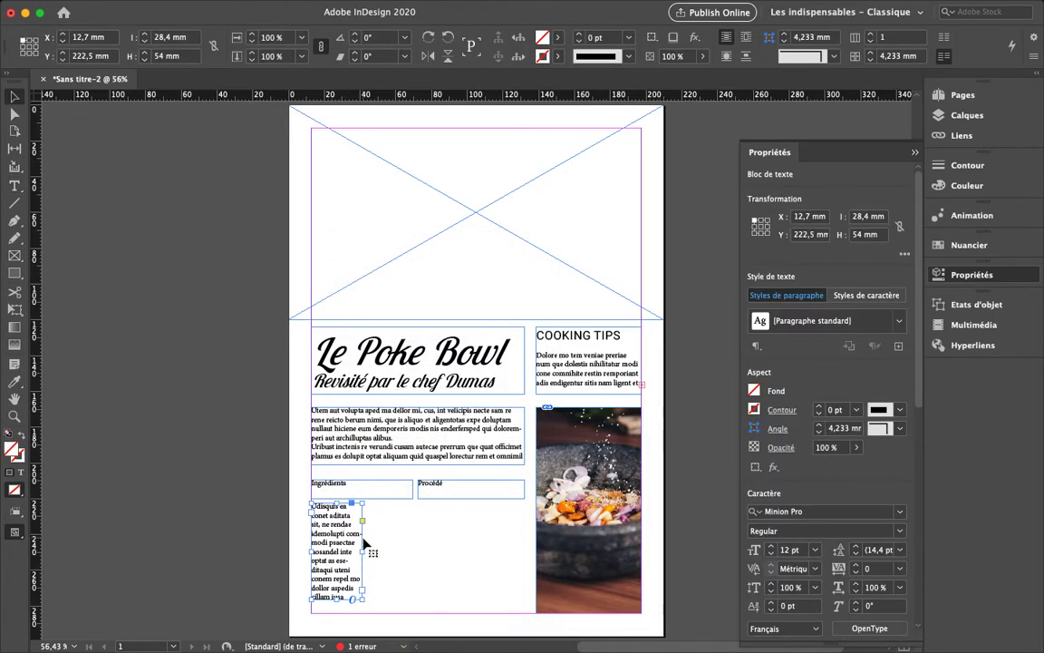
# Step: Duplicate the placeholder text frame directly beside the original, and add another copy under "Procédé" widened to 59.65 mm
pyautogui.keyDown('alt'); pyautogui.moveTo(357, 581); pyautogui.dragTo(413, 587); pyautogui.keyUp('alt')
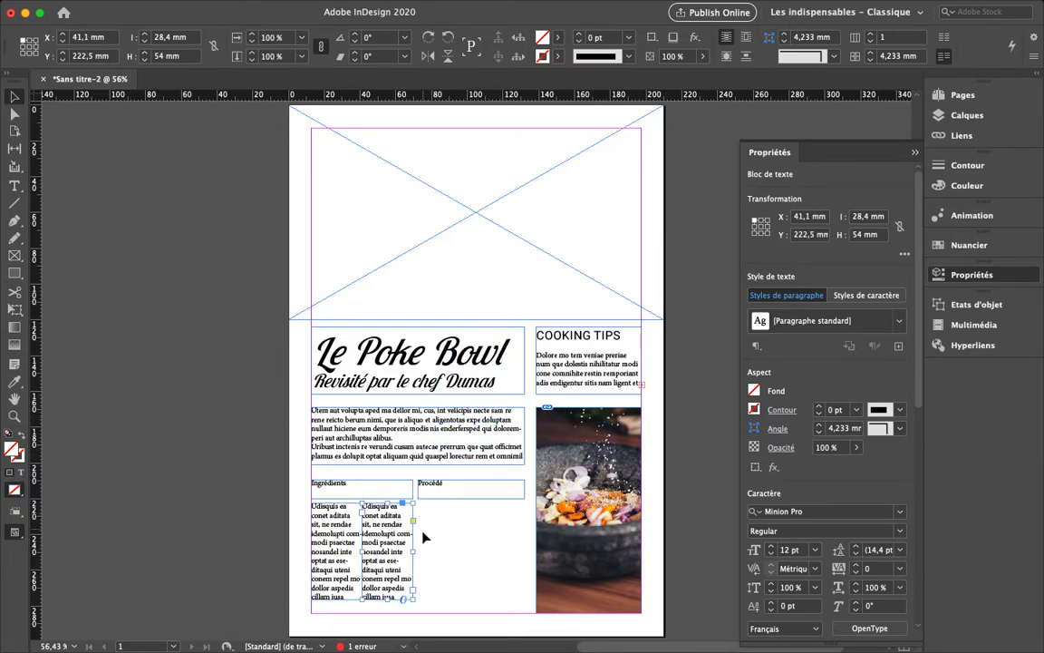
pyautogui.moveTo(415, 582); pyautogui.dragTo(524, 552)
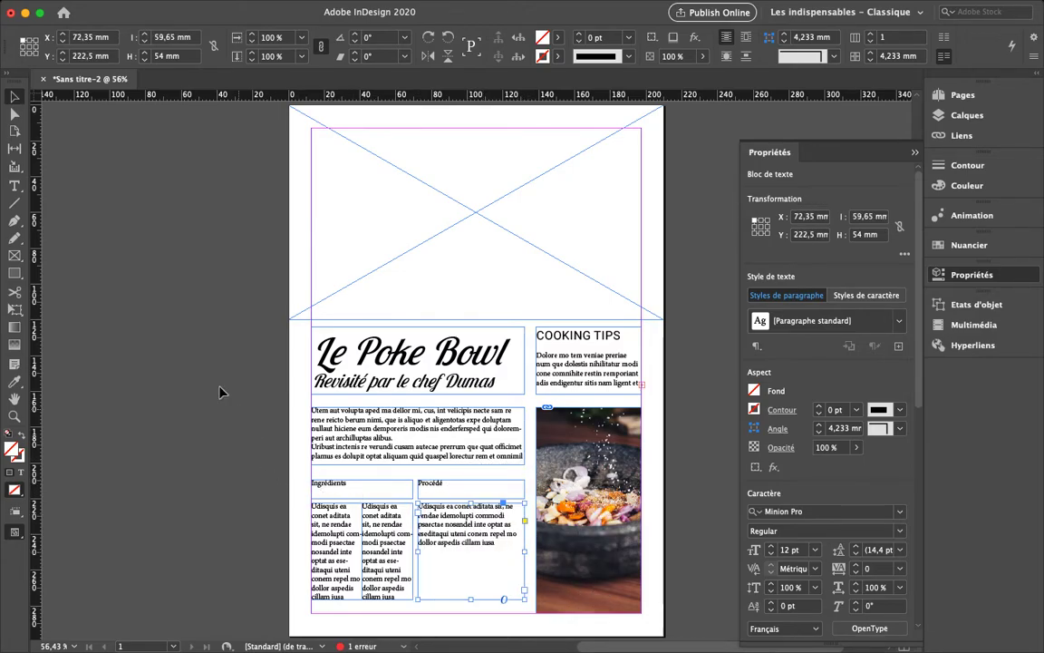
# Step: Draw a vertical line about 67 mm long between the ingredients and method columns and set its stroke to 2 pt
pyautogui.click(14, 203)
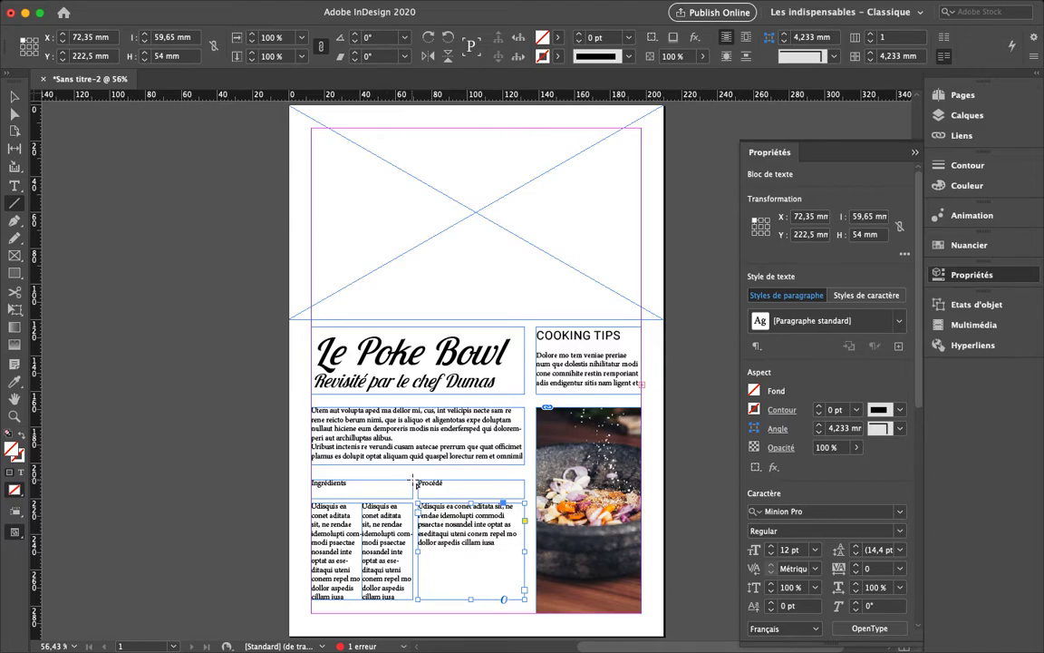
pyautogui.moveTo(415, 482); pyautogui.dragTo(415, 600)
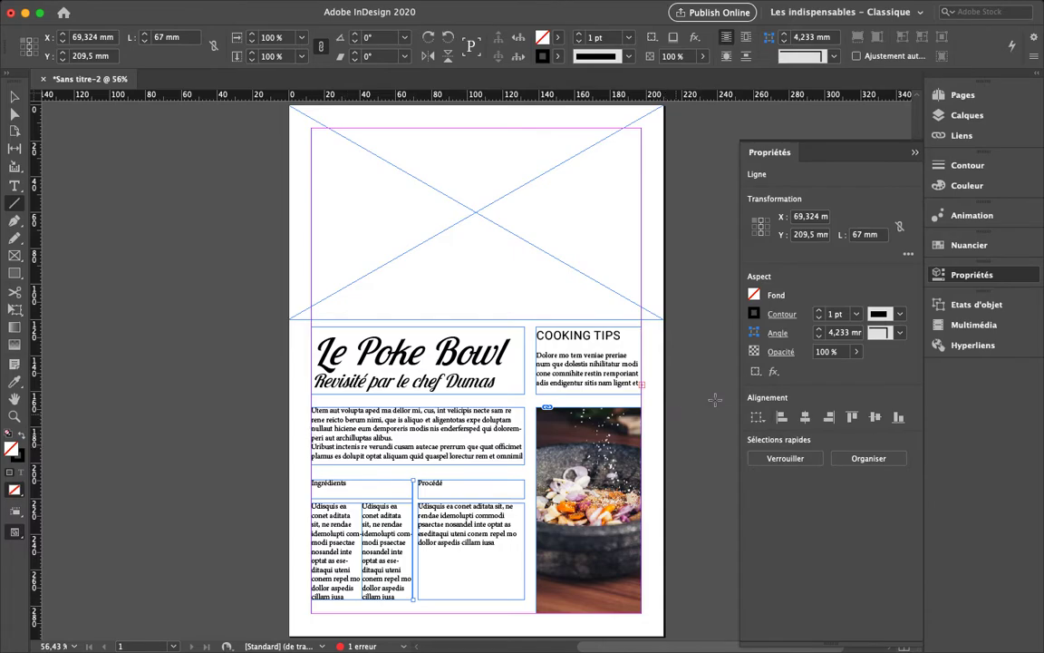
pyautogui.click(820, 310)
pyautogui.press('v')
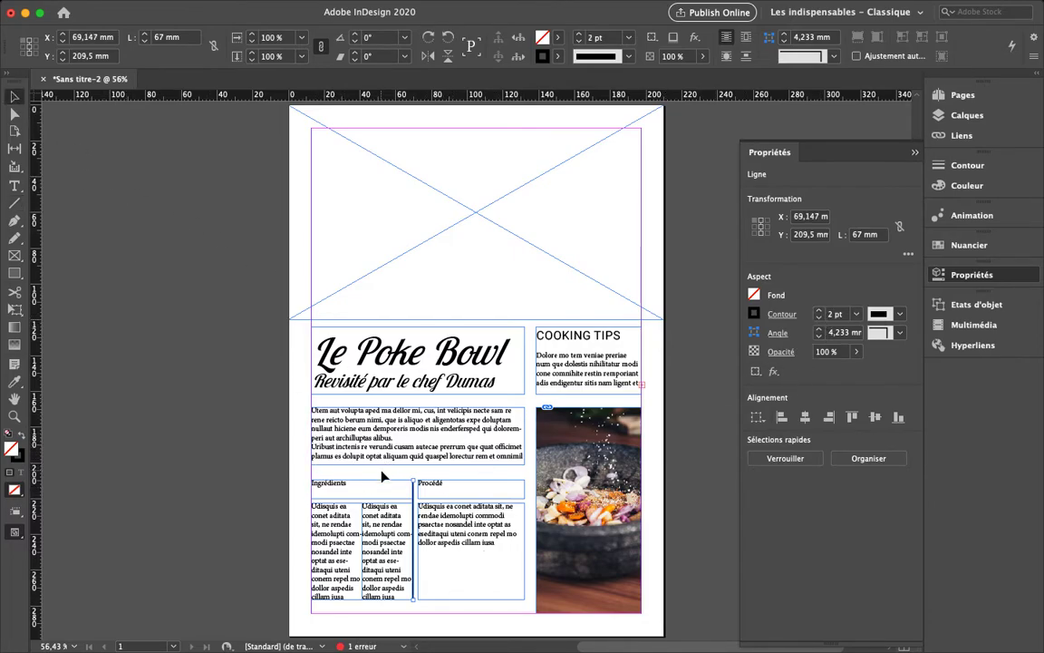
pyautogui.click(381, 474)
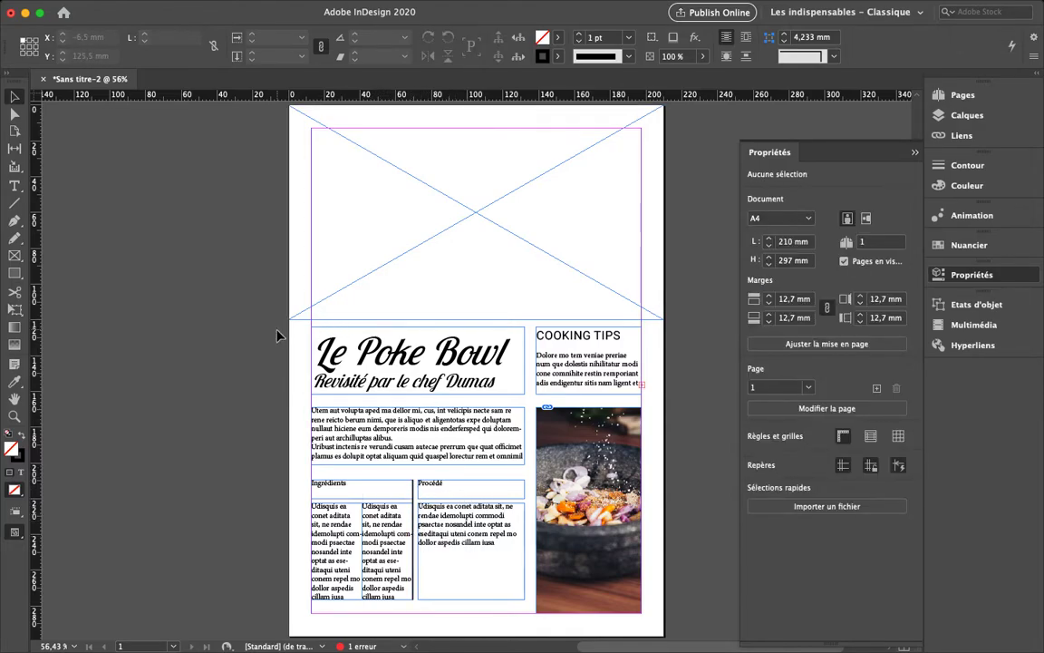
# Step: Draw a rectangle about 104 x 13.5 mm overlapping the page's left edge, with a 100% cyan fill and no stroke
pyautogui.click(14, 272)
pyautogui.moveTo(270, 160); pyautogui.dragTo(455, 185)
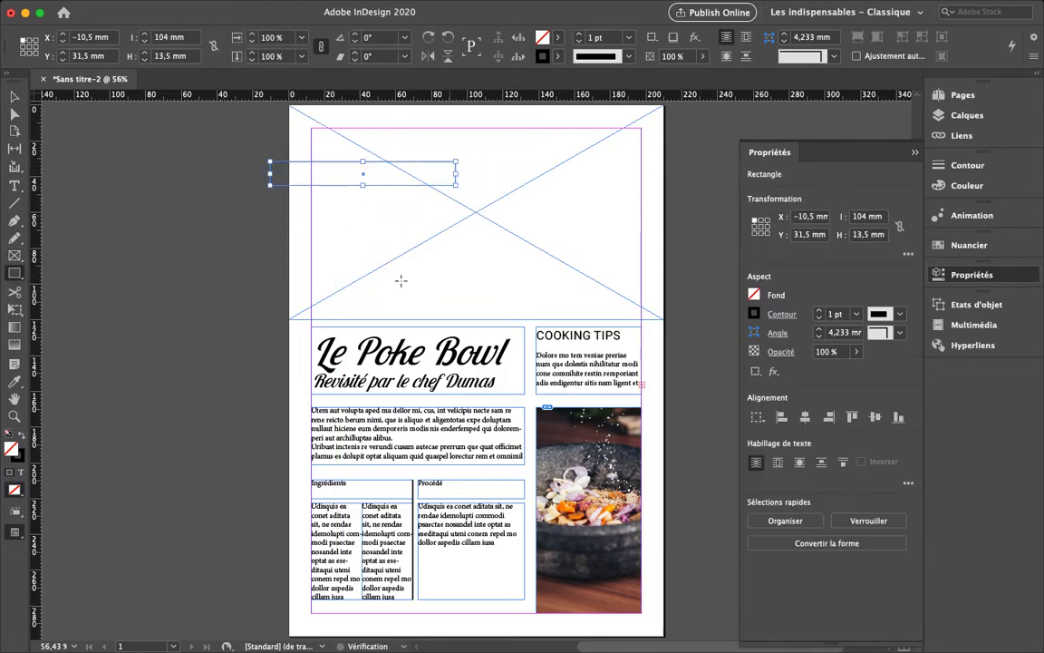
pyautogui.click(756, 297)
pyautogui.click(647, 453)
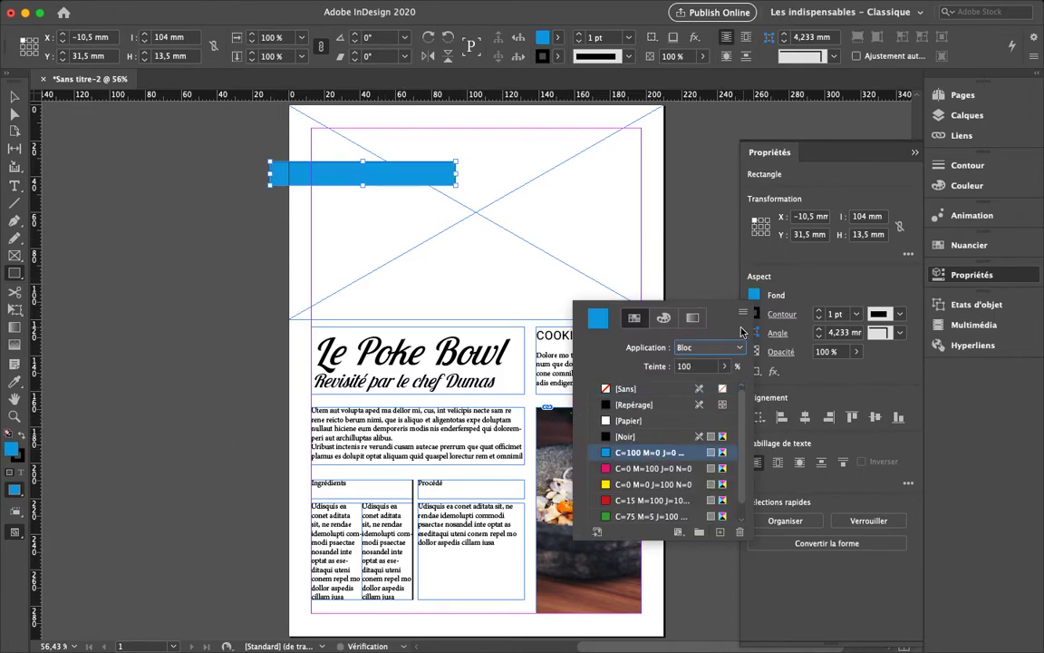
pyautogui.click(801, 300)
pyautogui.press('x')
pyautogui.press('/')
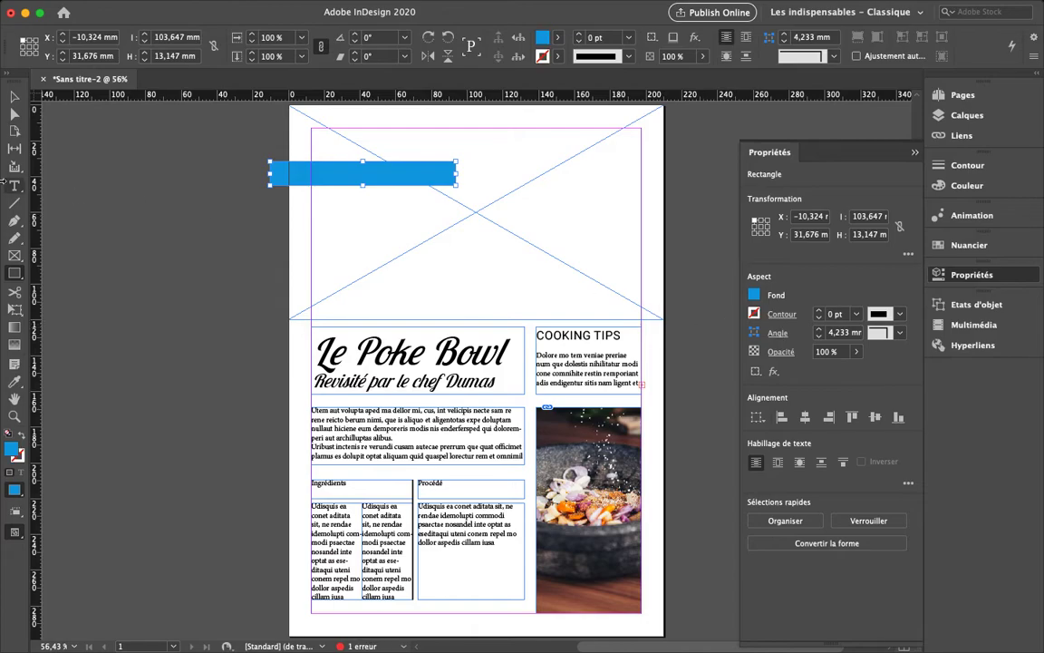
# Step: Enter "Cuisine viêtnamienne" in the blue rectangle, shift the words inside the page margin and select all the text
pyautogui.press('t')
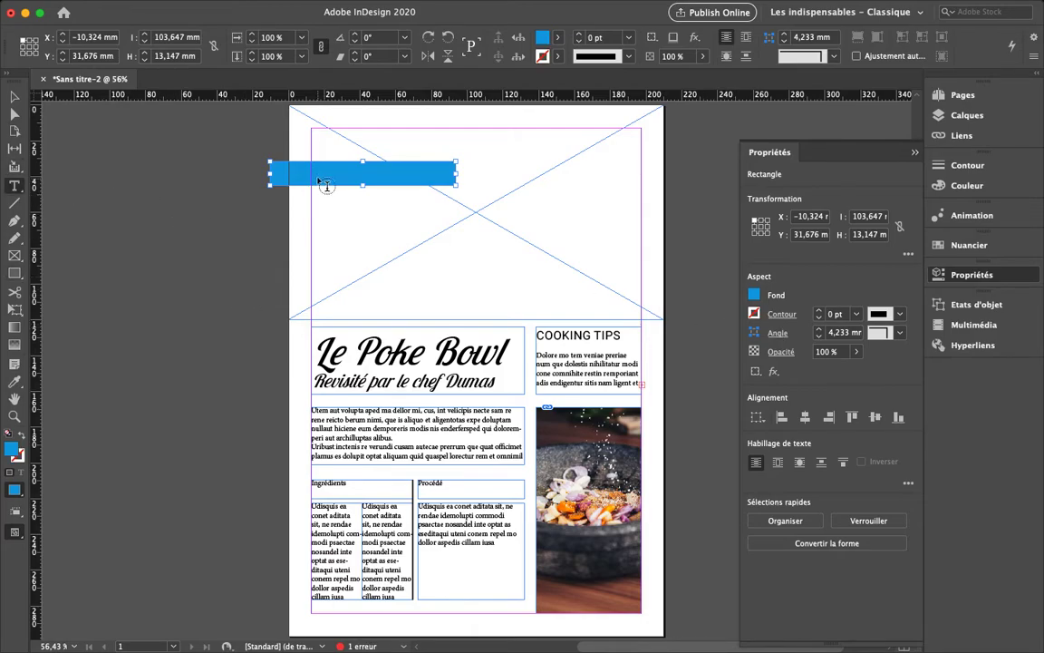
pyautogui.click(324, 183)
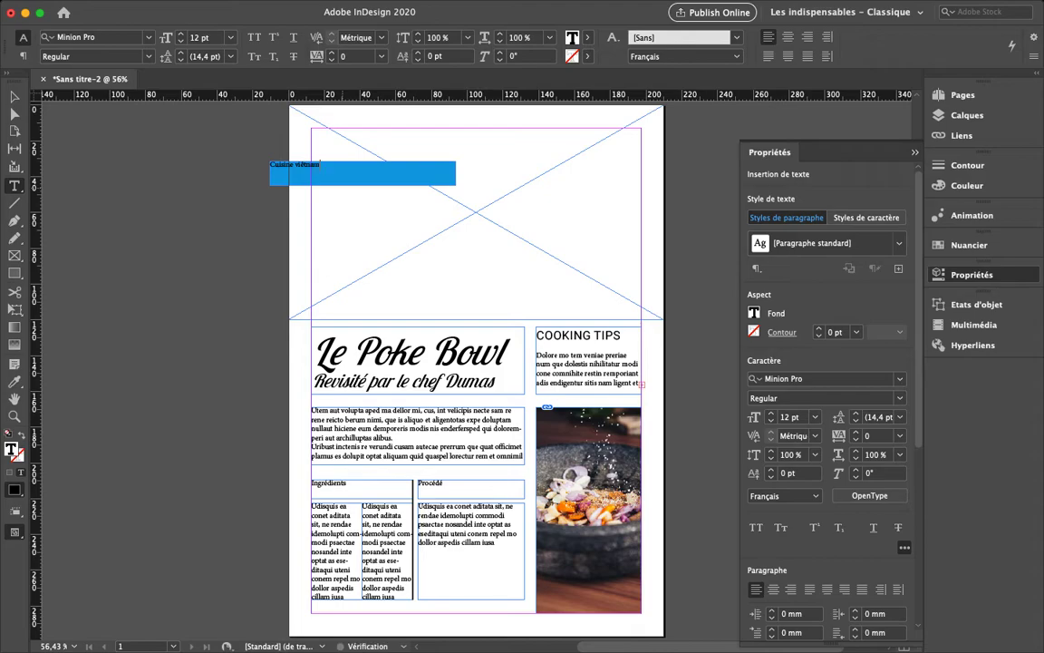
pyautogui.tripleClick(309, 165)
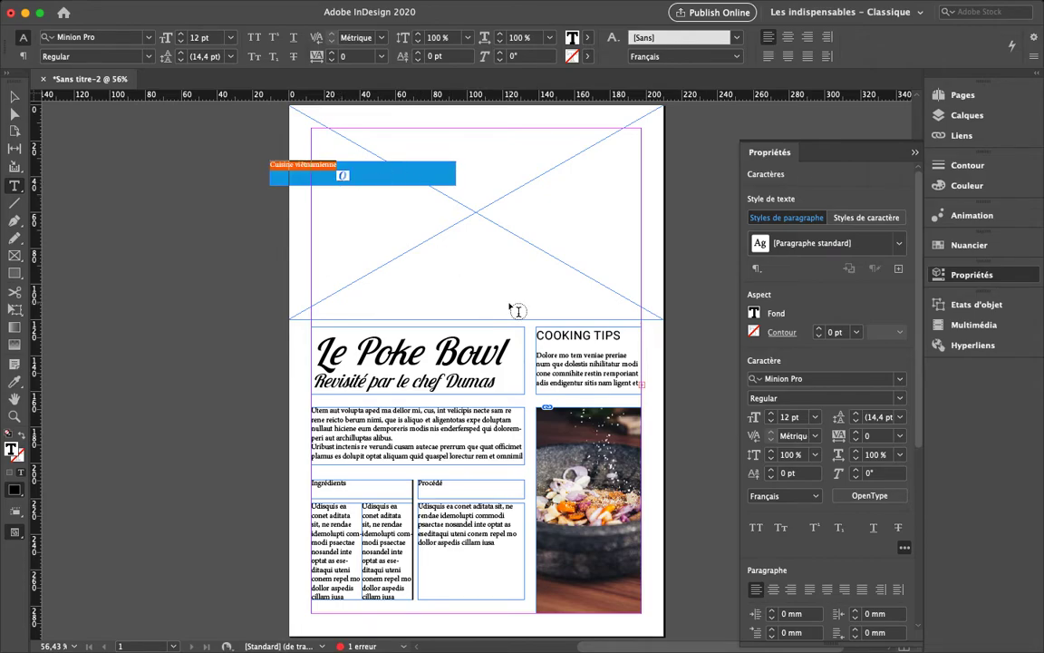
pyautogui.press('Right')
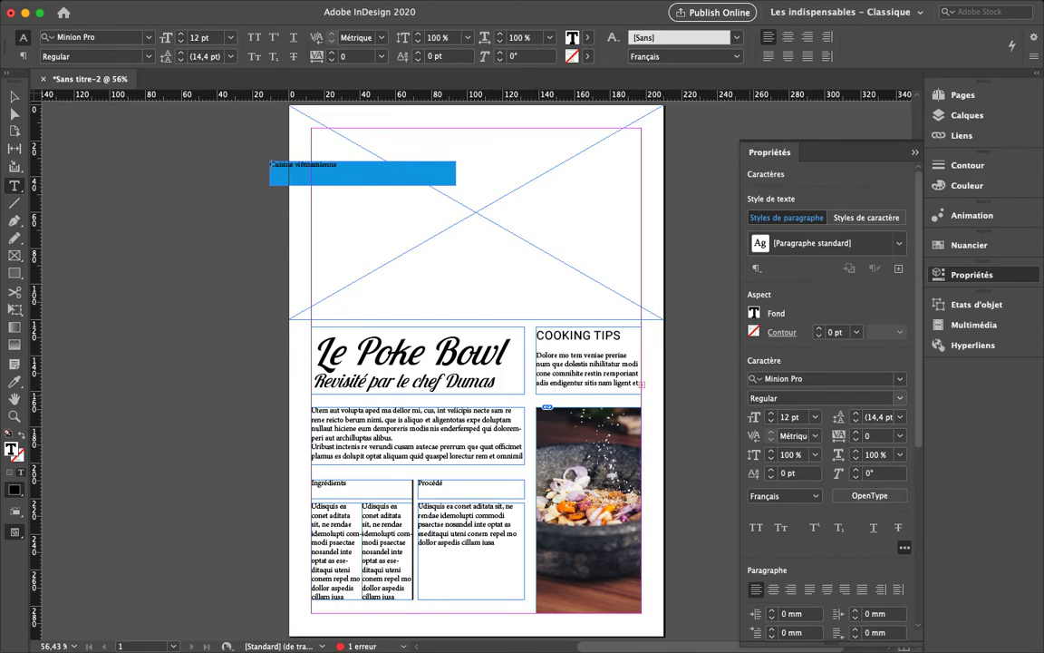
pyautogui.hotkey('ctrl', 'a')
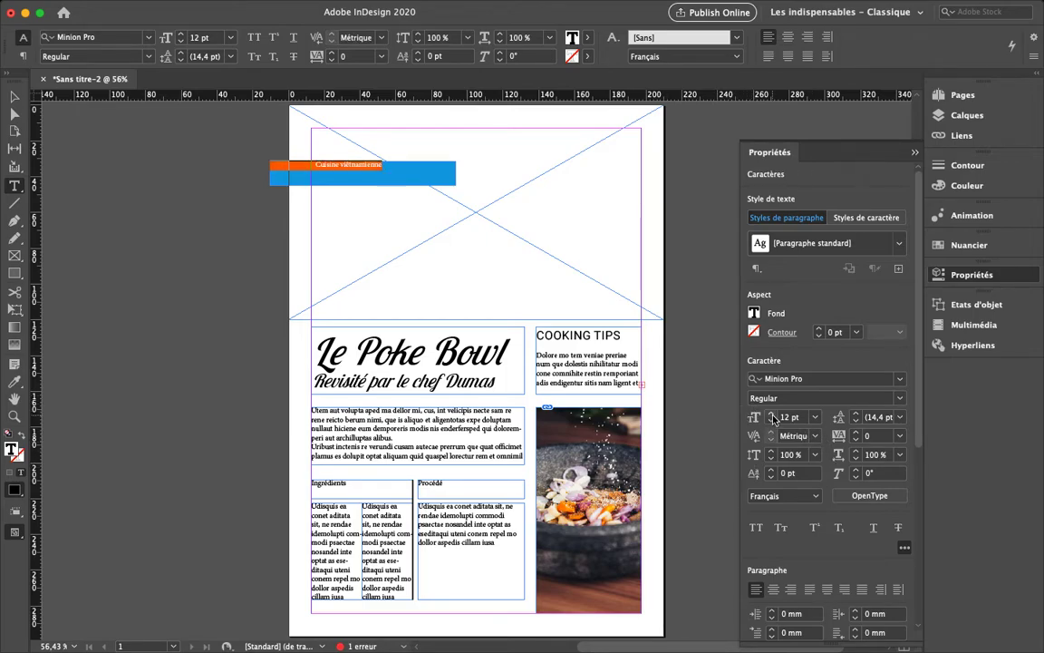
# Step: Set the "Cuisine viêtnamienne" text to 20 pt and colour it with the [Papier] swatch
pyautogui.click(771, 413)
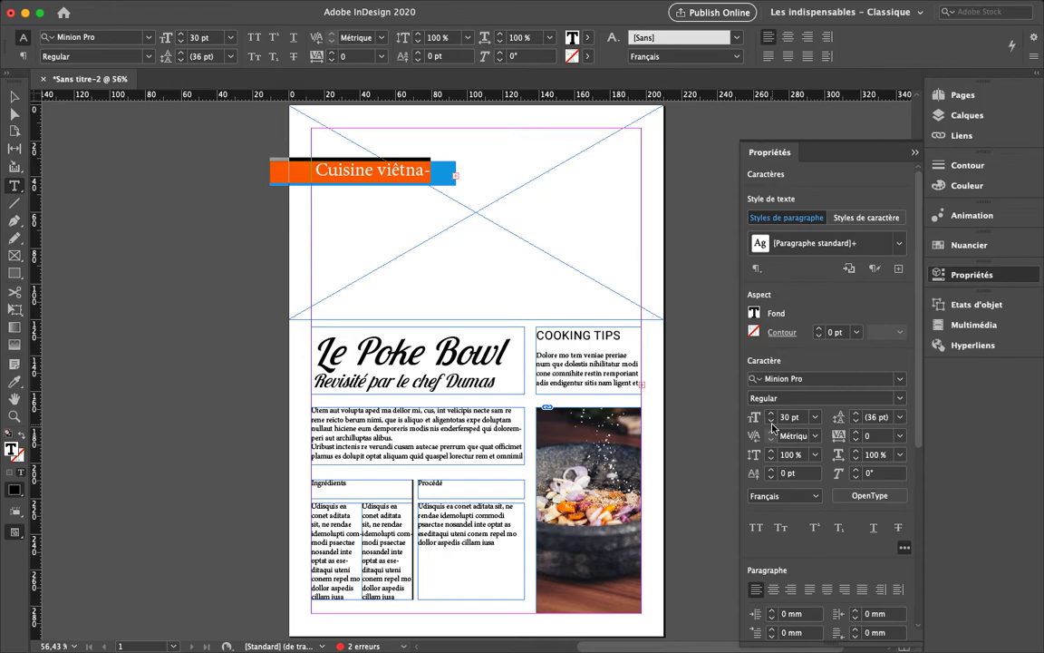
pyautogui.click(772, 421)
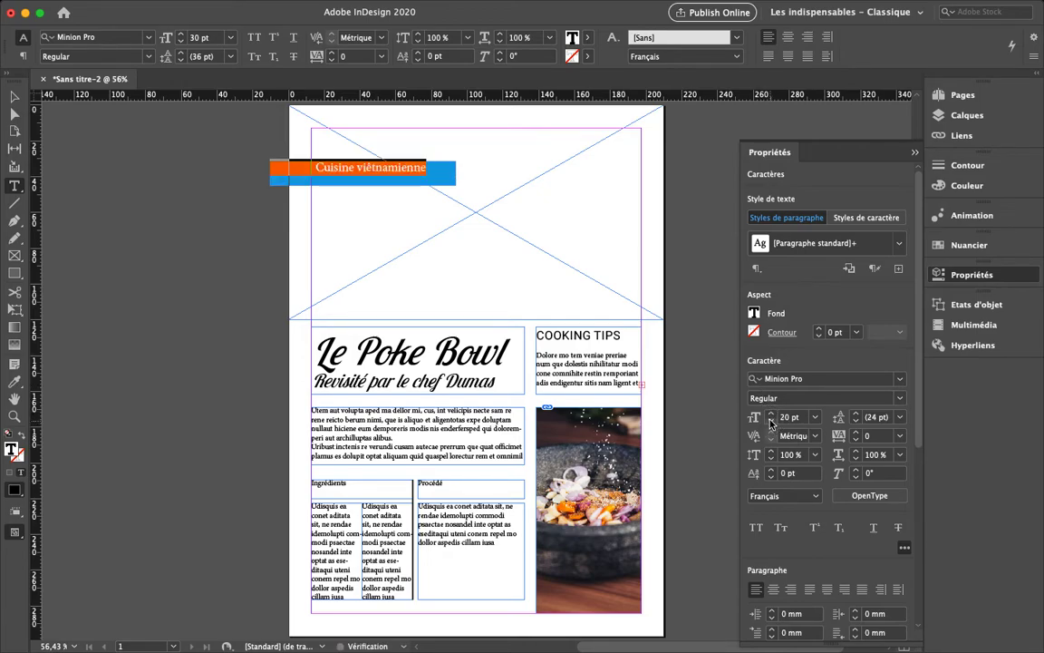
pyautogui.click(755, 313)
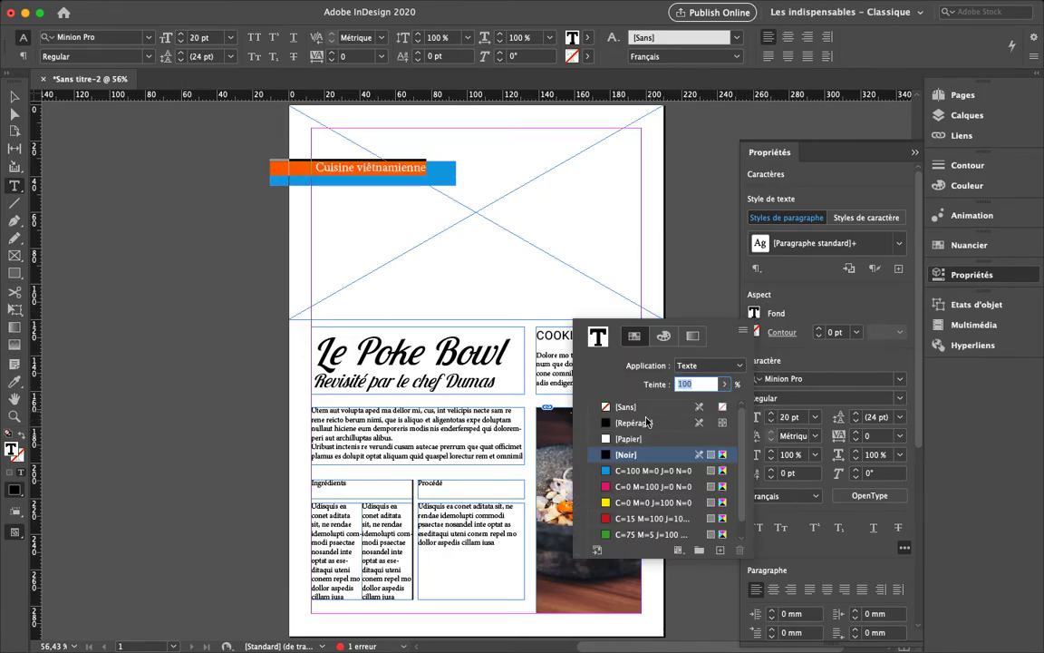
pyautogui.click(630, 438)
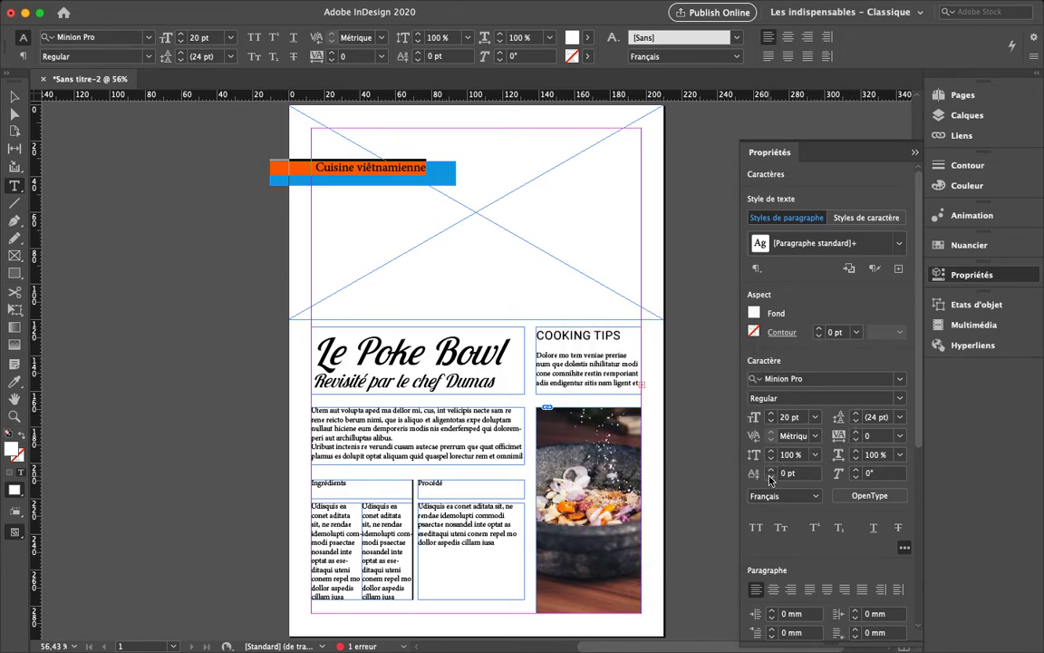
# Step: Set the banner text's leading to 40 pt and its baseline shift to -10 pt, then deselect the banner
pyautogui.click(858, 416)
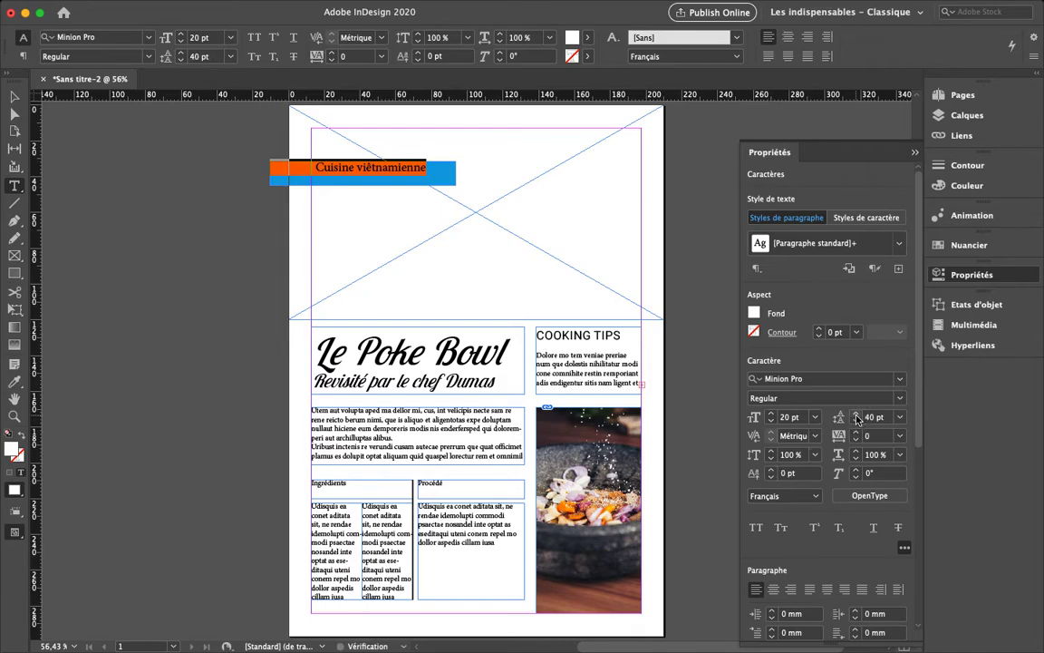
pyautogui.click(770, 476)
pyautogui.click(770, 476)
pyautogui.click(770, 476)
pyautogui.click(771, 477)
pyautogui.click(772, 479)
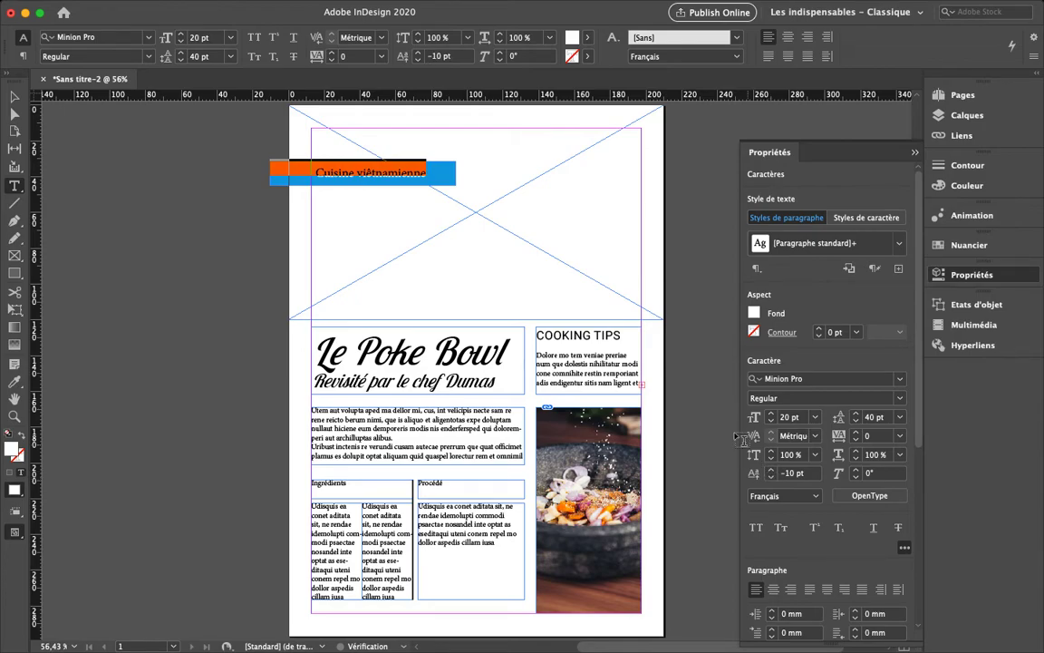
pyautogui.press('Escape')
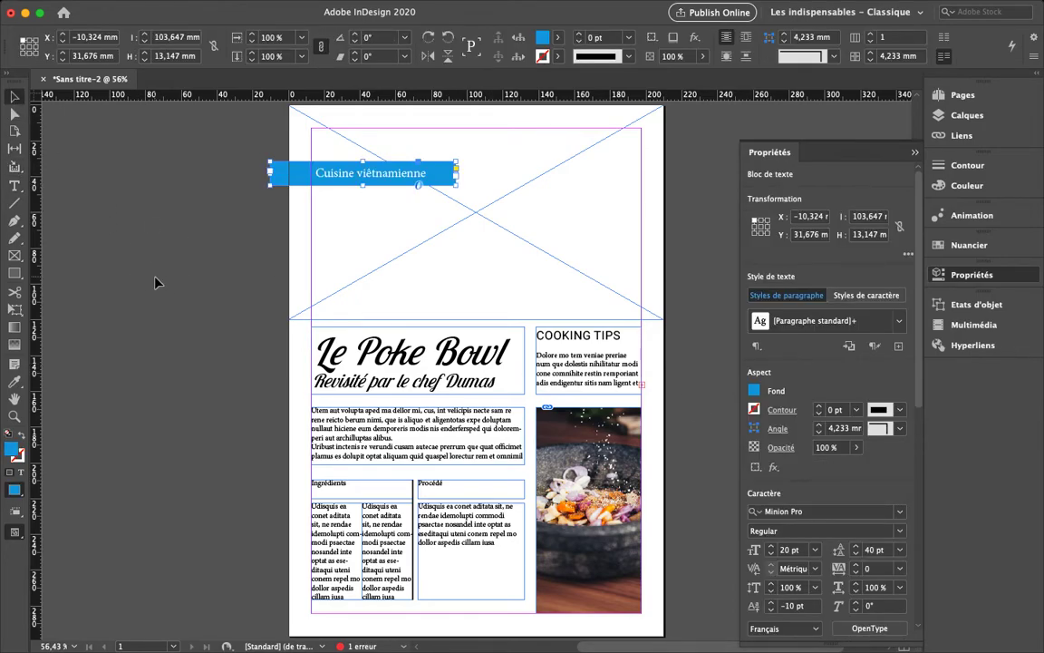
pyautogui.click(154, 283)
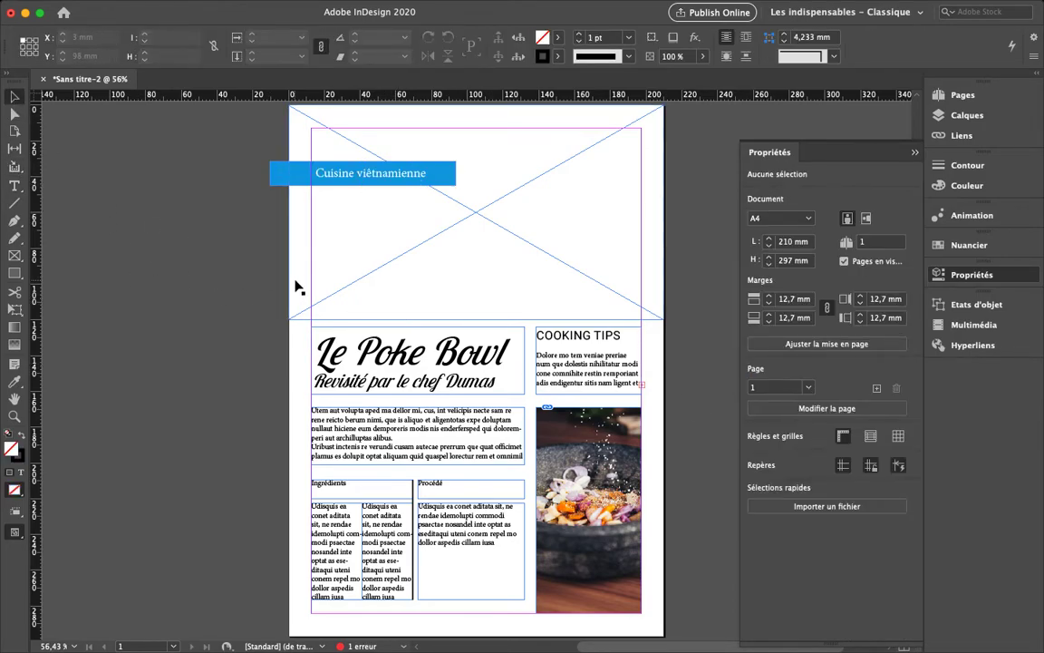
# Step: Import the video pokeball.mp4 into the large empty frame across the upper part of the page
pyautogui.press('super+d')
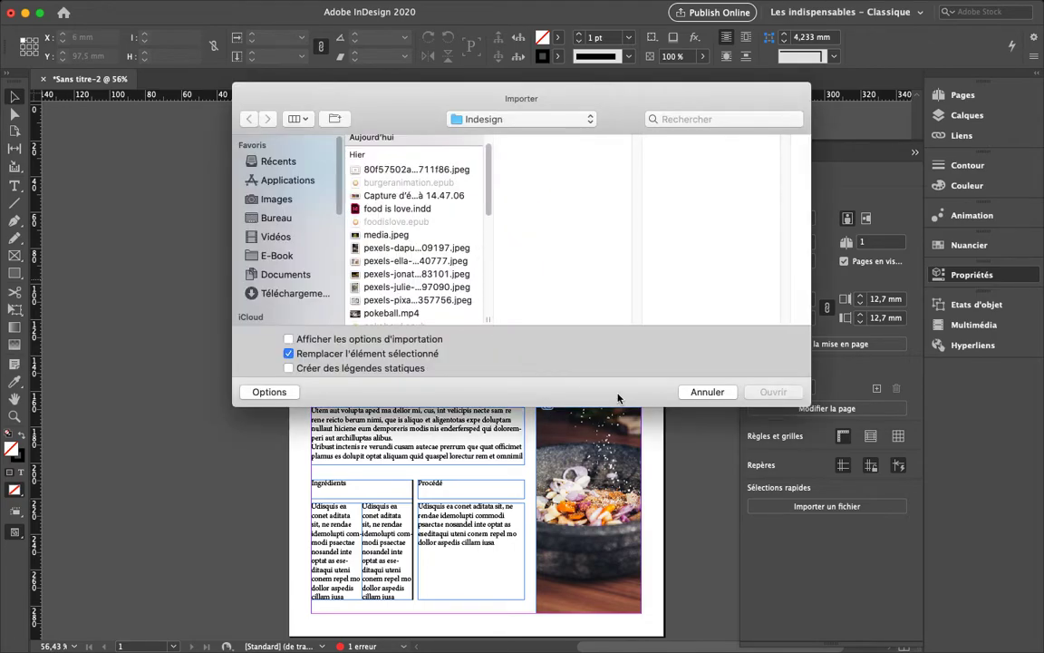
pyautogui.click(713, 394)
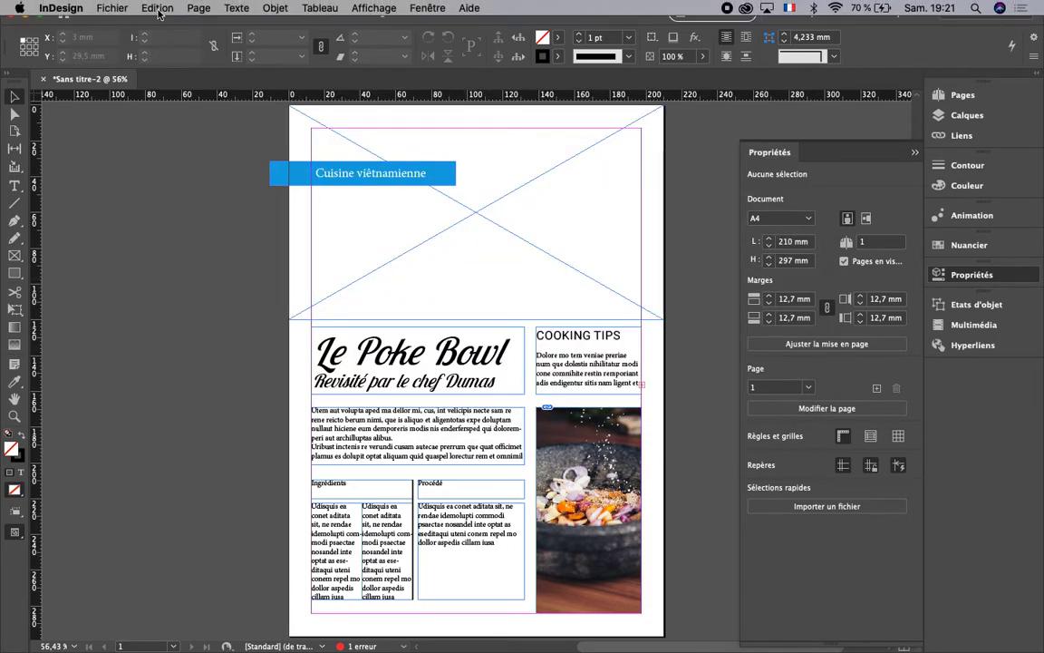
pyautogui.click(157, 9)
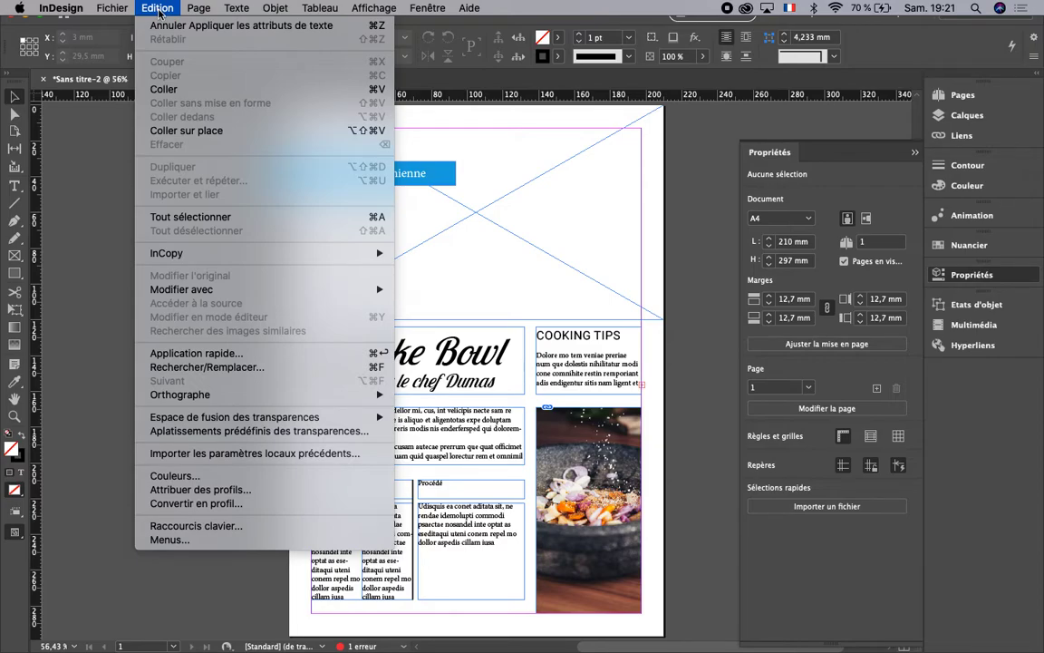
pyautogui.moveTo(113, 9)
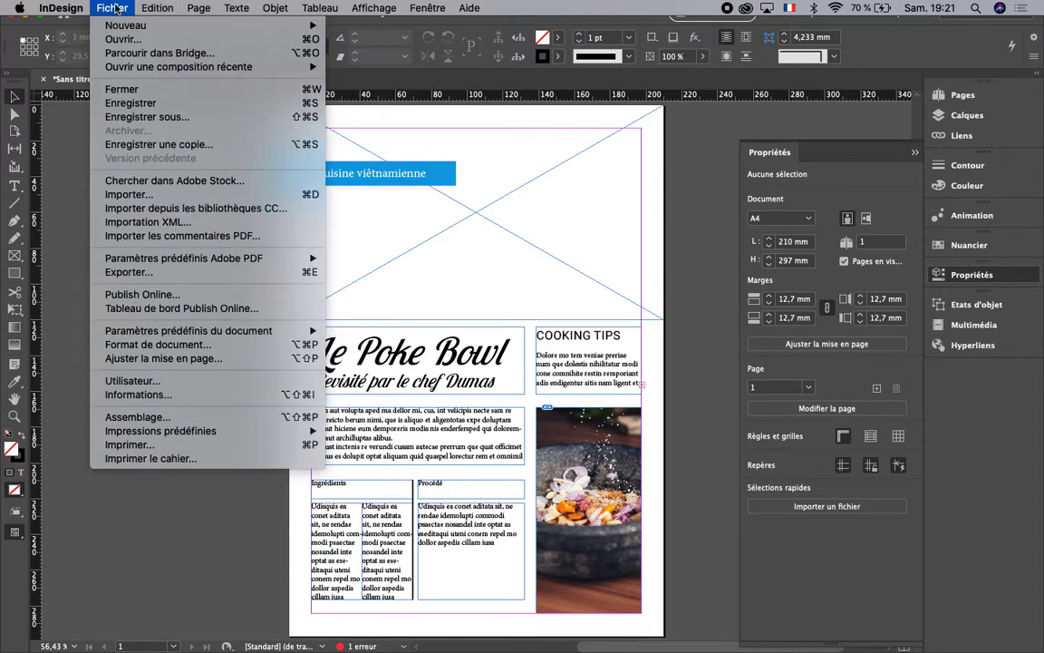
pyautogui.click(192, 194)
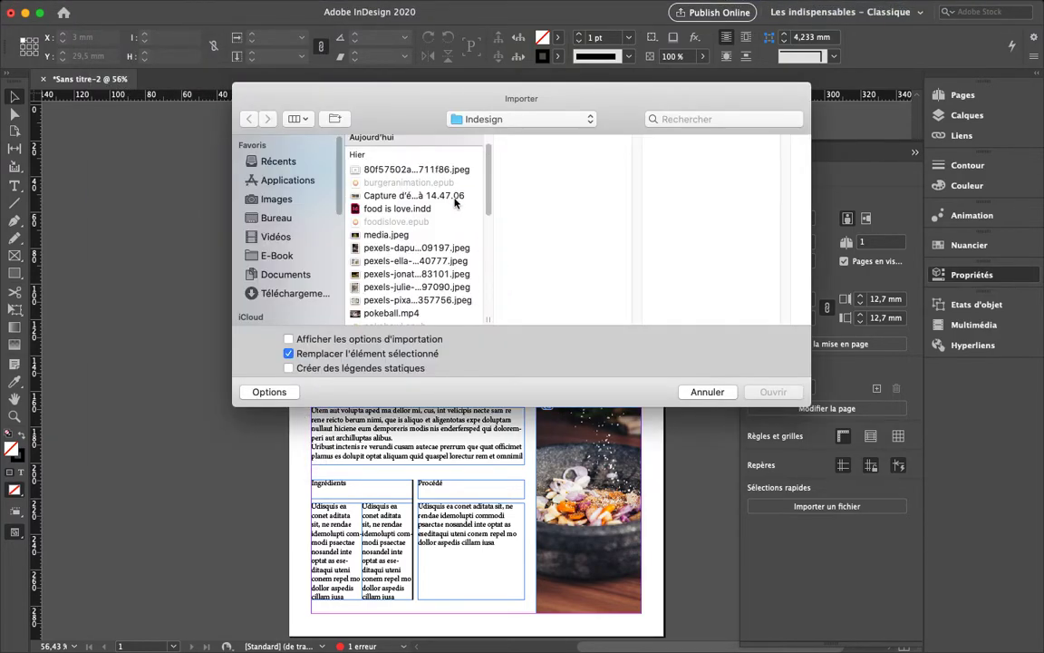
pyautogui.click(392, 313)
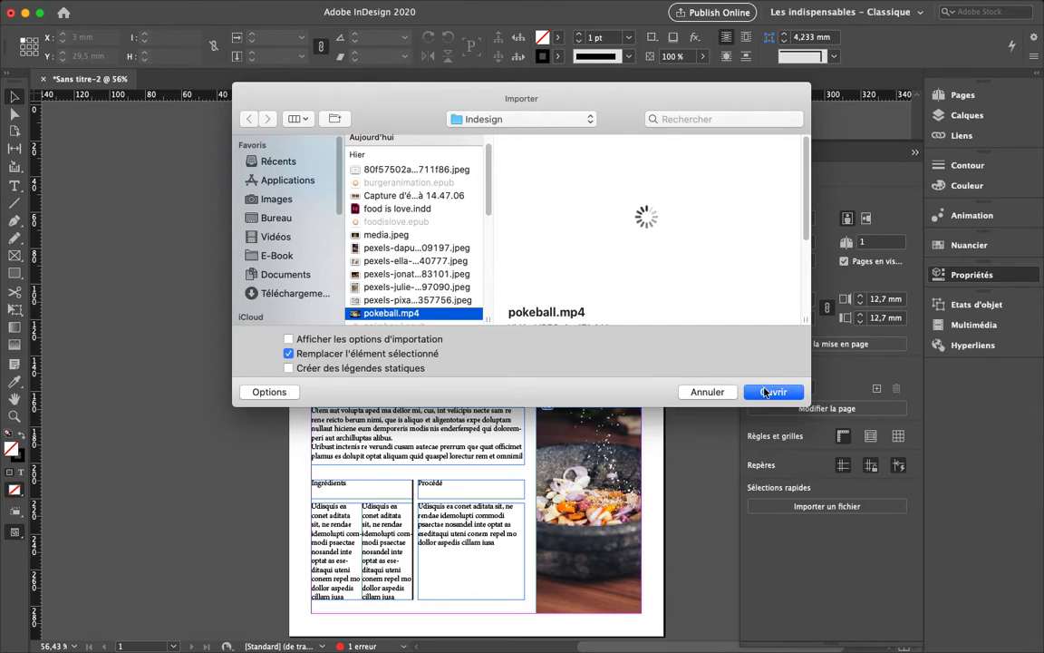
pyautogui.scroll(-3, 789, 229)
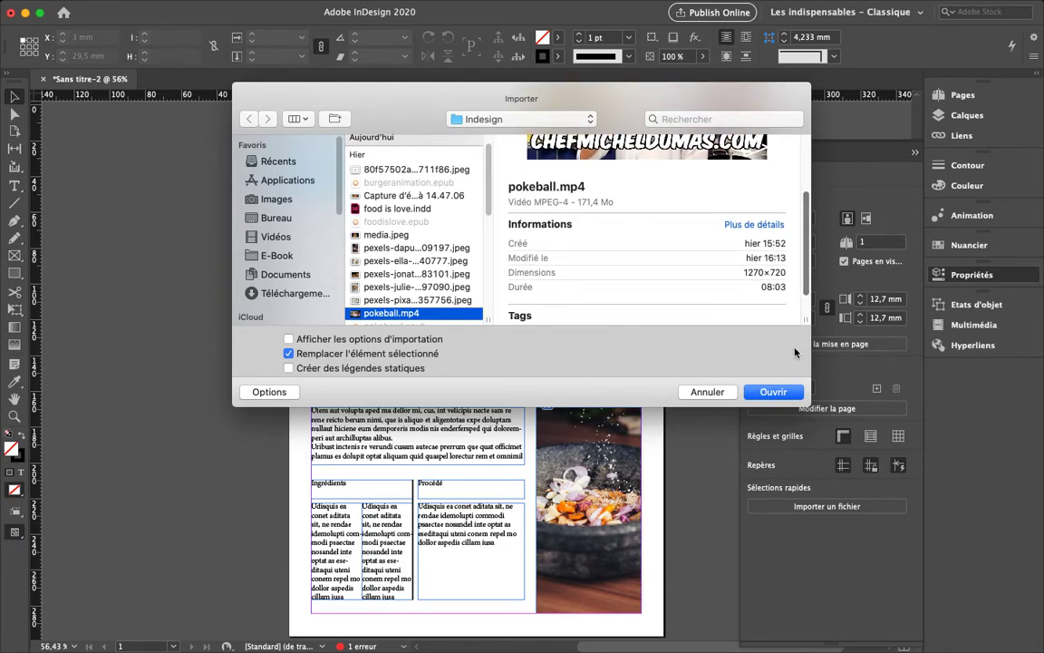
pyautogui.click(772, 392)
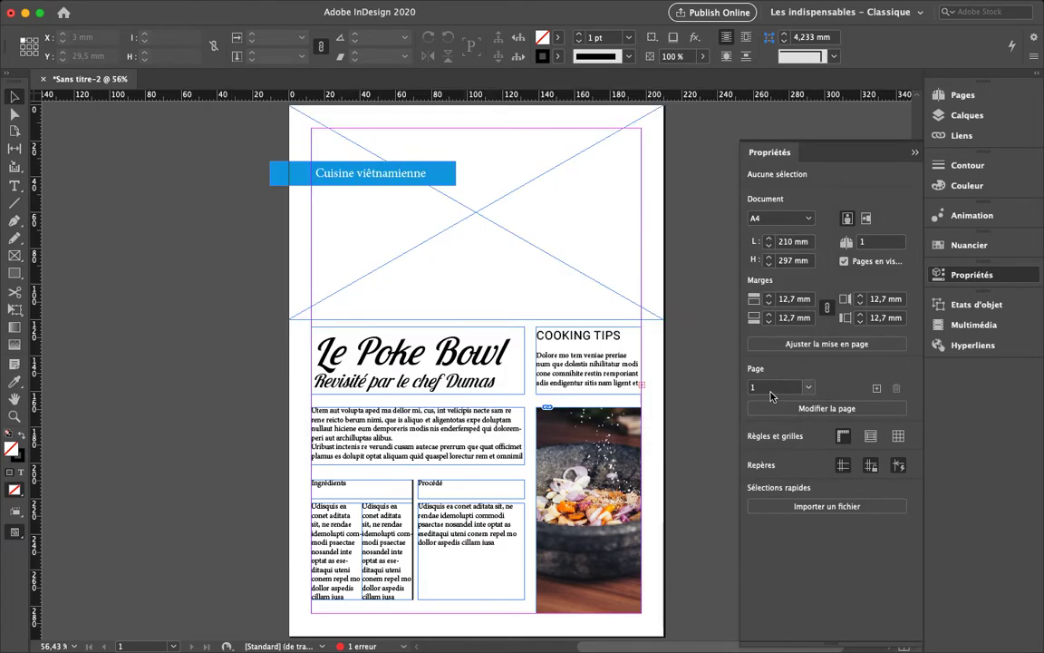
pyautogui.click(294, 112)
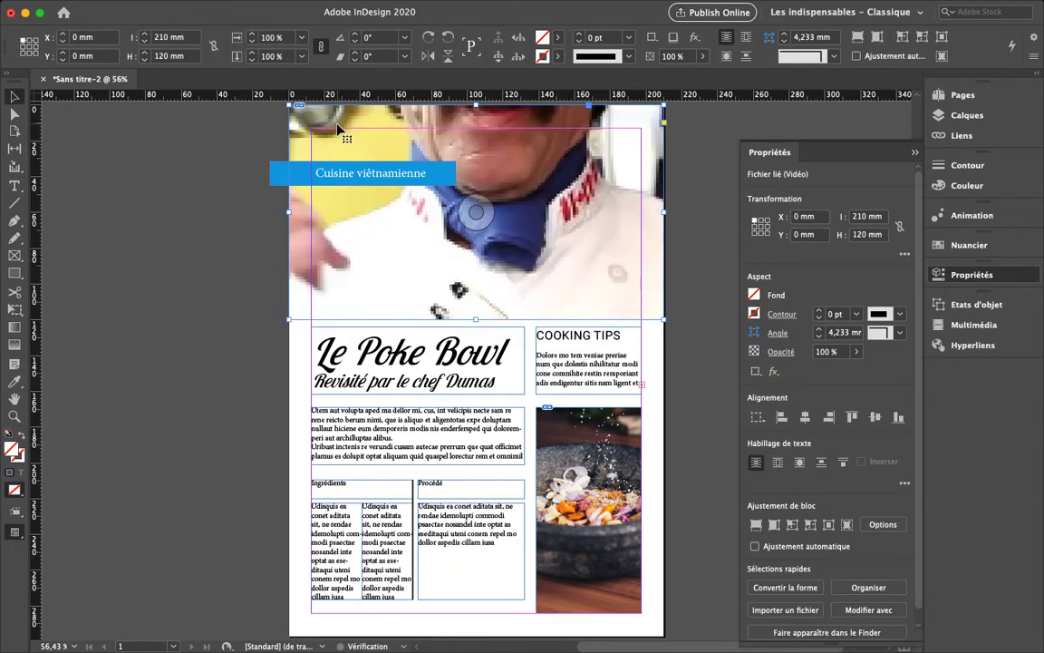
# Step: Try to fit the imported video proportionally within its existing frame
pyautogui.rightClick(529, 174)
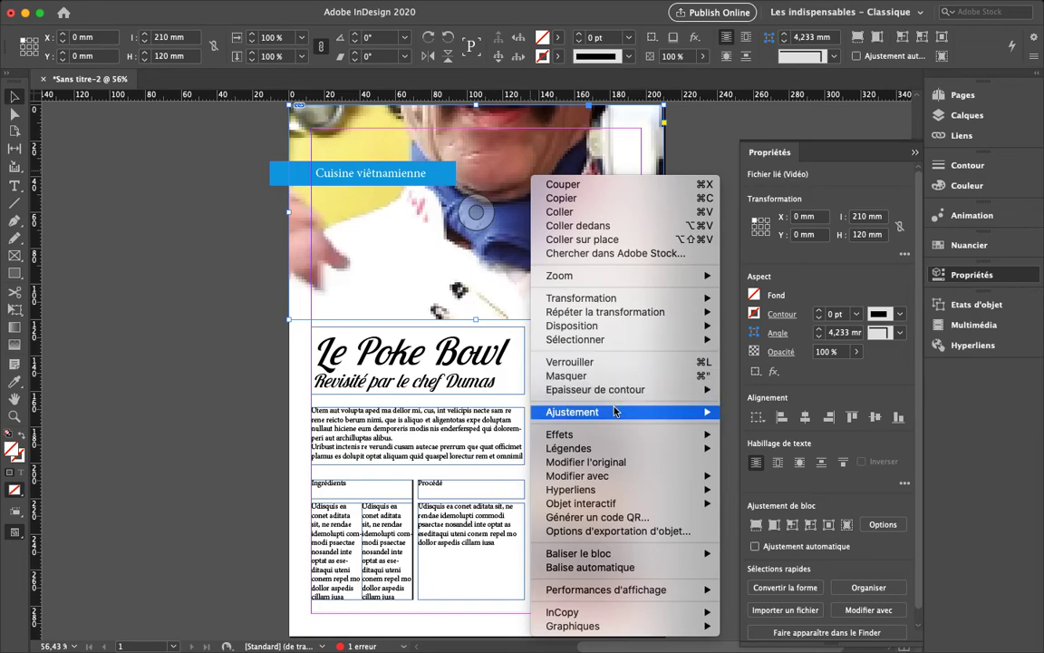
pyautogui.moveTo(625, 412)
pyautogui.click(803, 415)
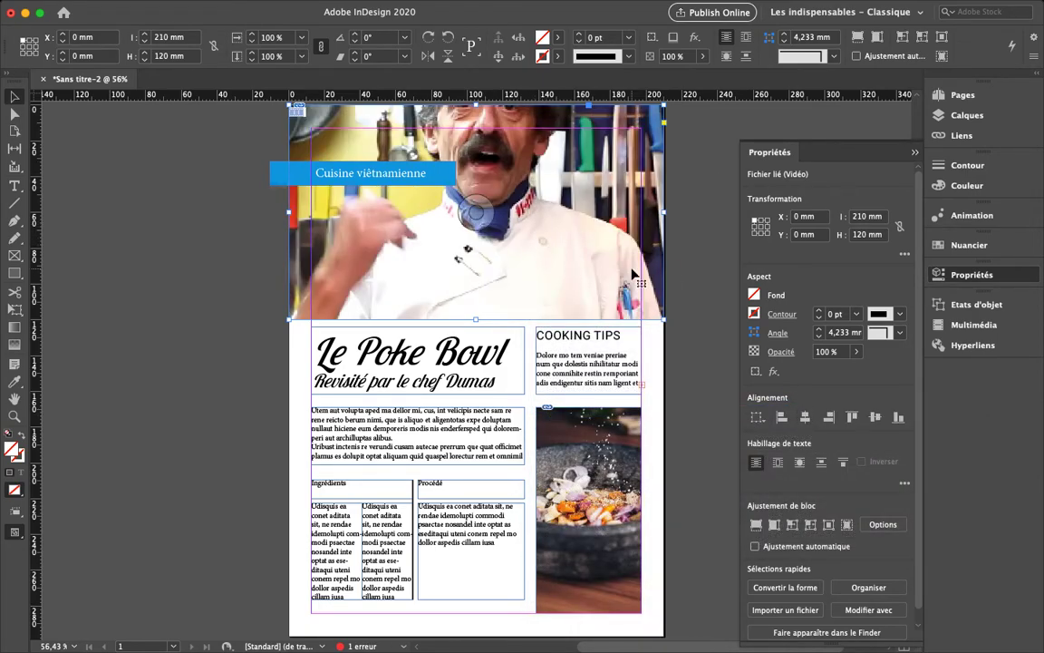
# Step: Replace the video frame with a newly imported pokeball.mp4 at the page's top-left corner, 210 mm wide and about 119 mm high
pyautogui.press('Delete')
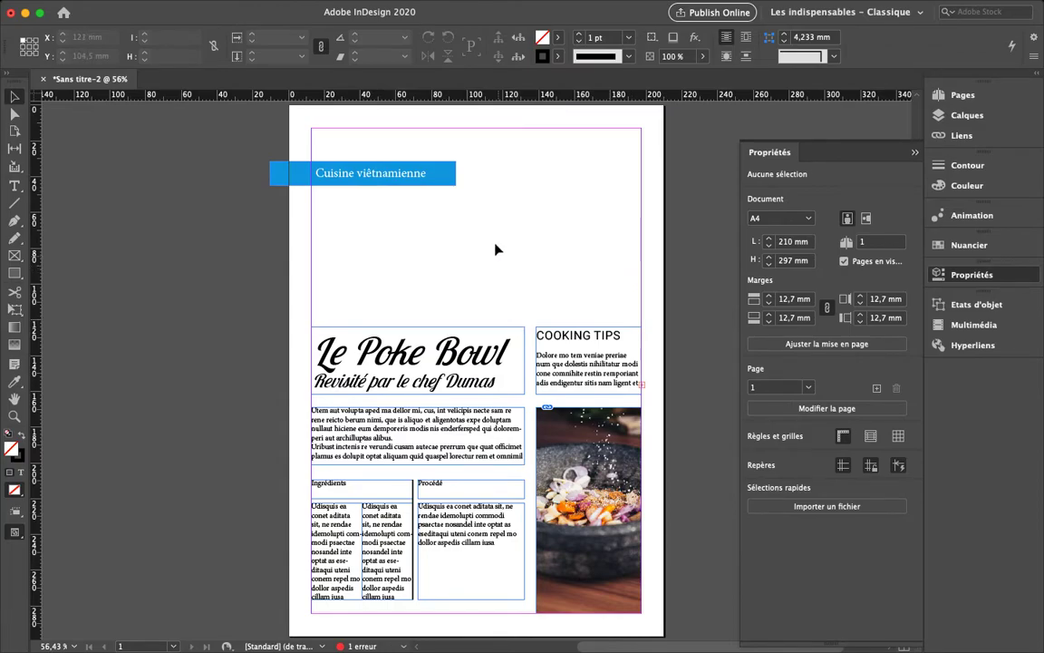
pyautogui.press('super+d')
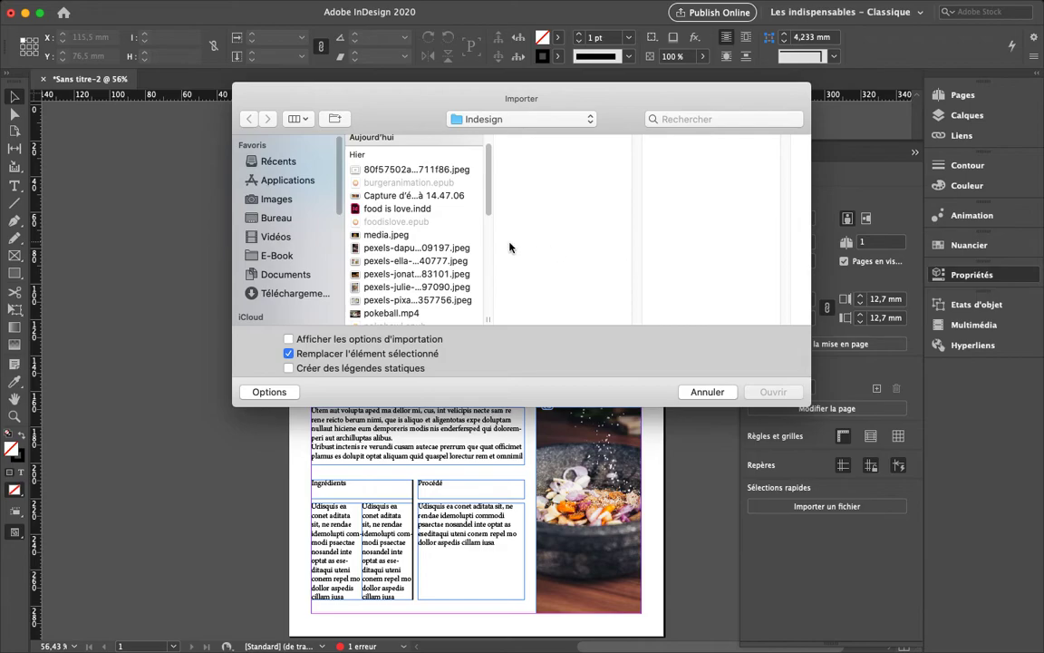
pyautogui.doubleClick(372, 310)
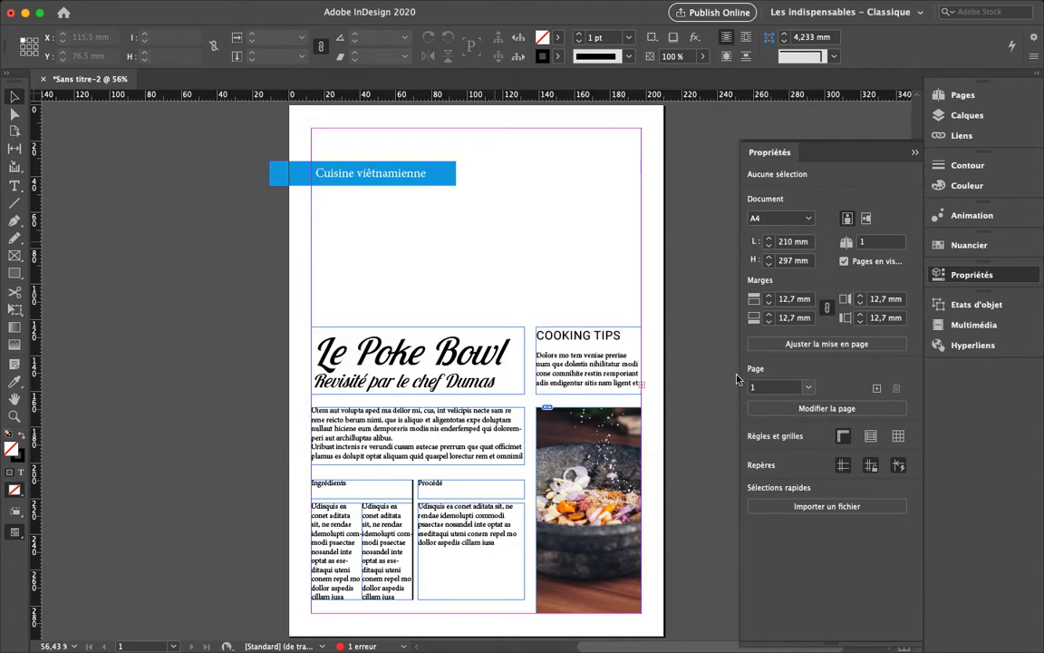
pyautogui.click(303, 119)
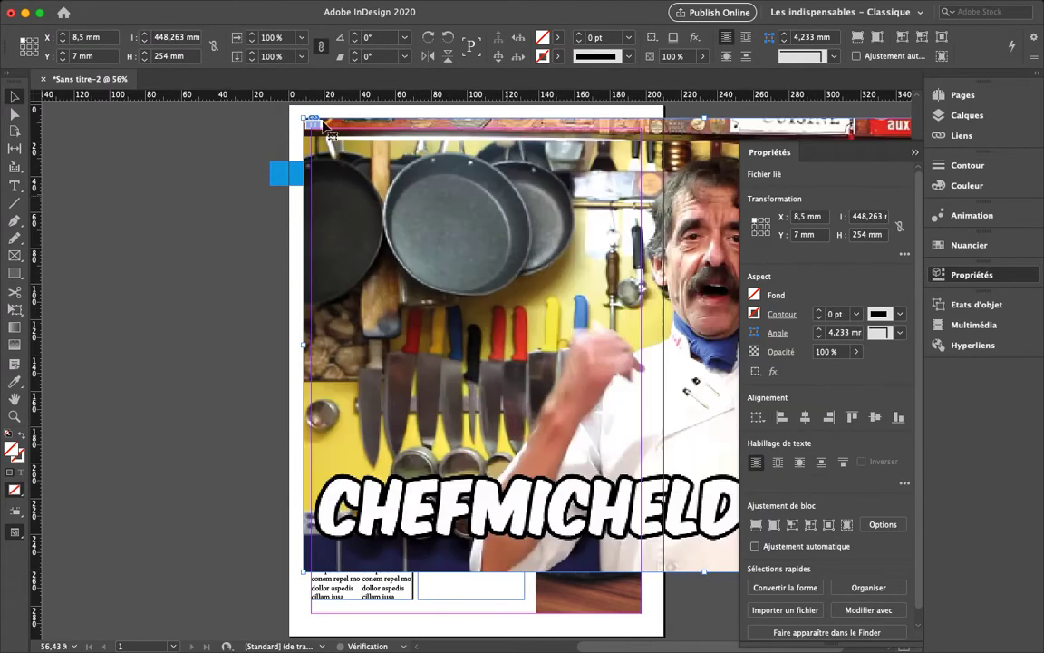
pyautogui.moveTo(303, 119); pyautogui.dragTo(388, 161)
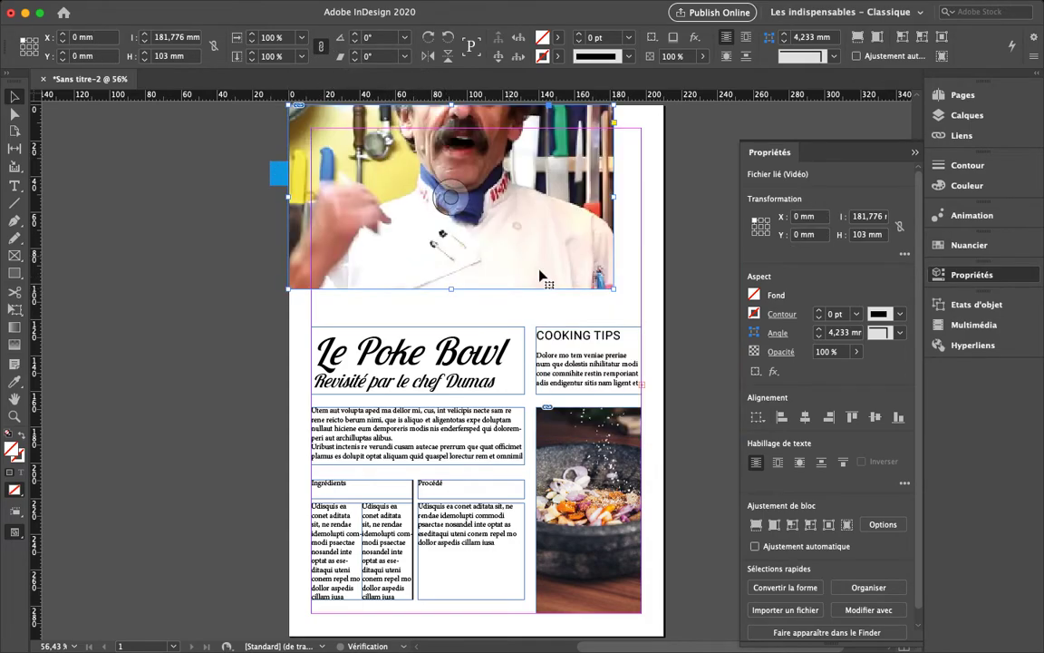
pyautogui.moveTo(620, 295); pyautogui.dragTo(664, 317)
# Step: Fit the video content so it proportionally fills the resized frame across the full page width
pyautogui.rightClick(428, 188)
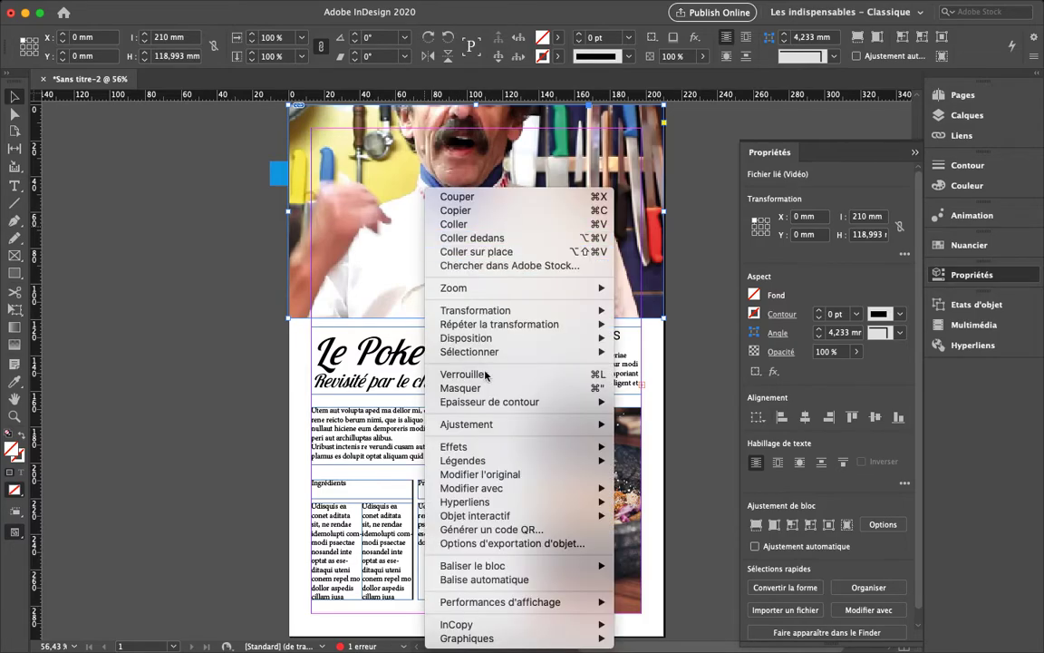
pyautogui.moveTo(564, 433)
pyautogui.click(678, 425)
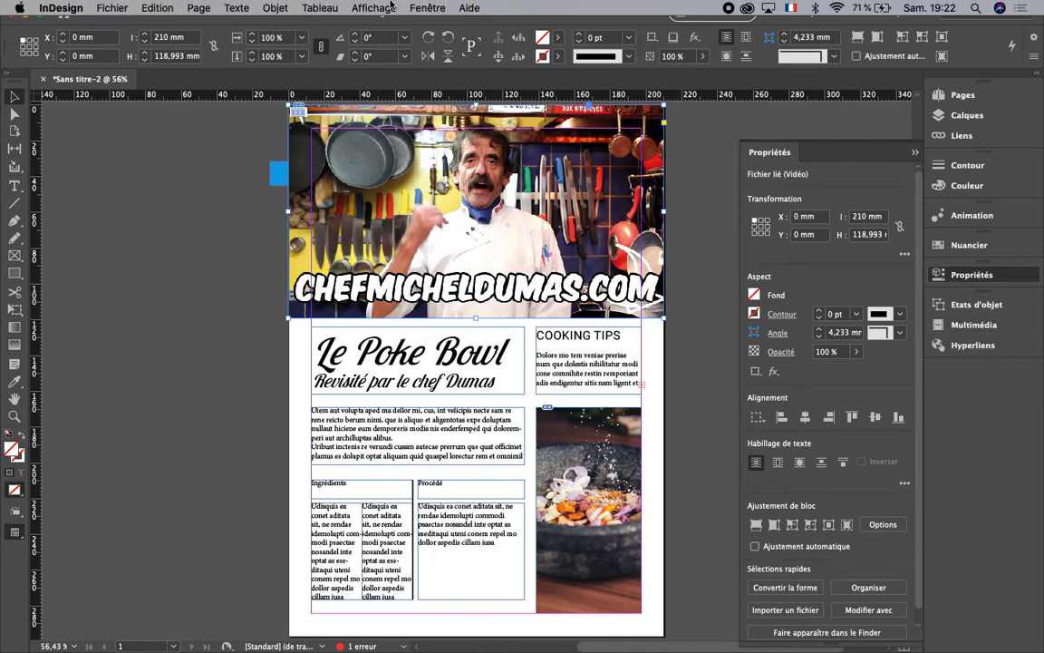
# Step: Set the video's poster from the current image at 07:19, showing the finished poke bowl
pyautogui.click(413, 9)
pyautogui.moveTo(490, 268)
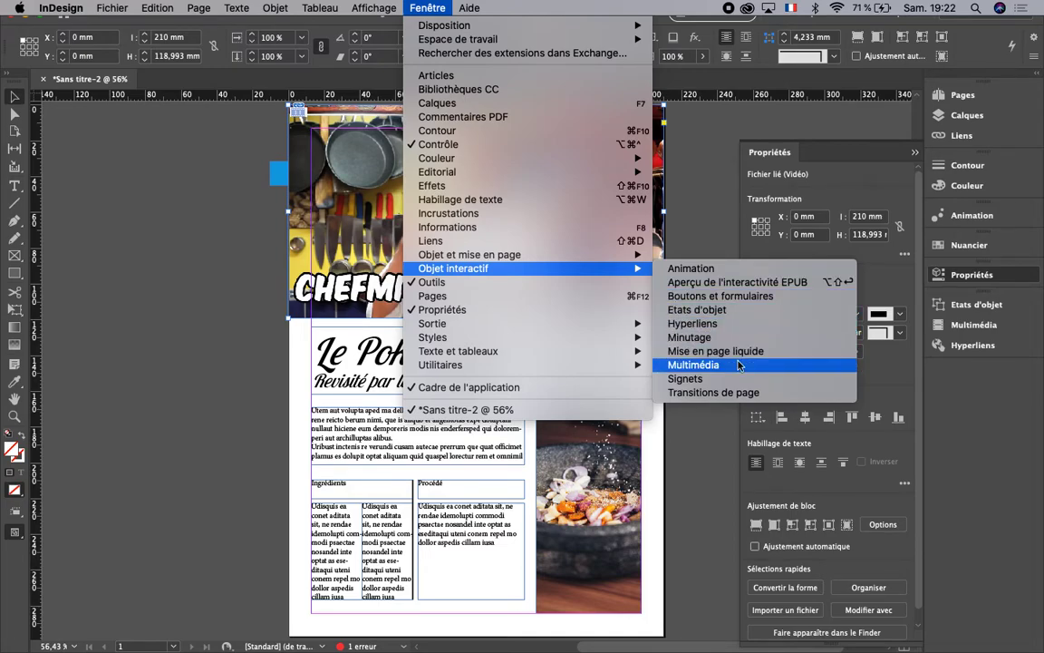
pyautogui.click(965, 379)
pyautogui.click(968, 326)
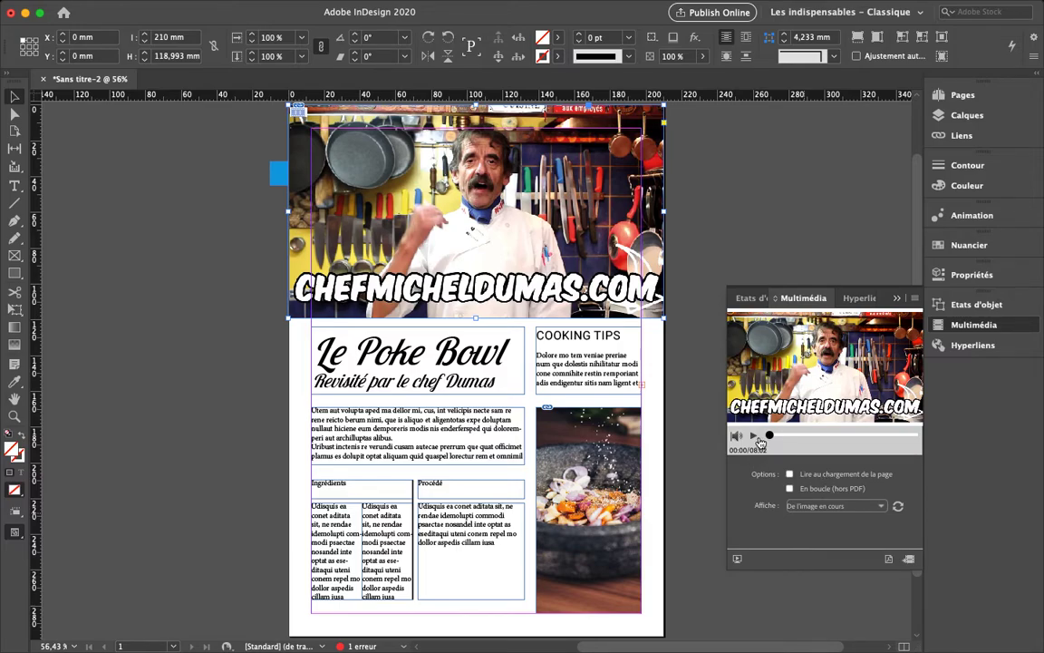
pyautogui.moveTo(769, 438); pyautogui.dragTo(803, 437)
pyautogui.click(803, 437)
pyautogui.moveTo(809, 435); pyautogui.dragTo(901, 435)
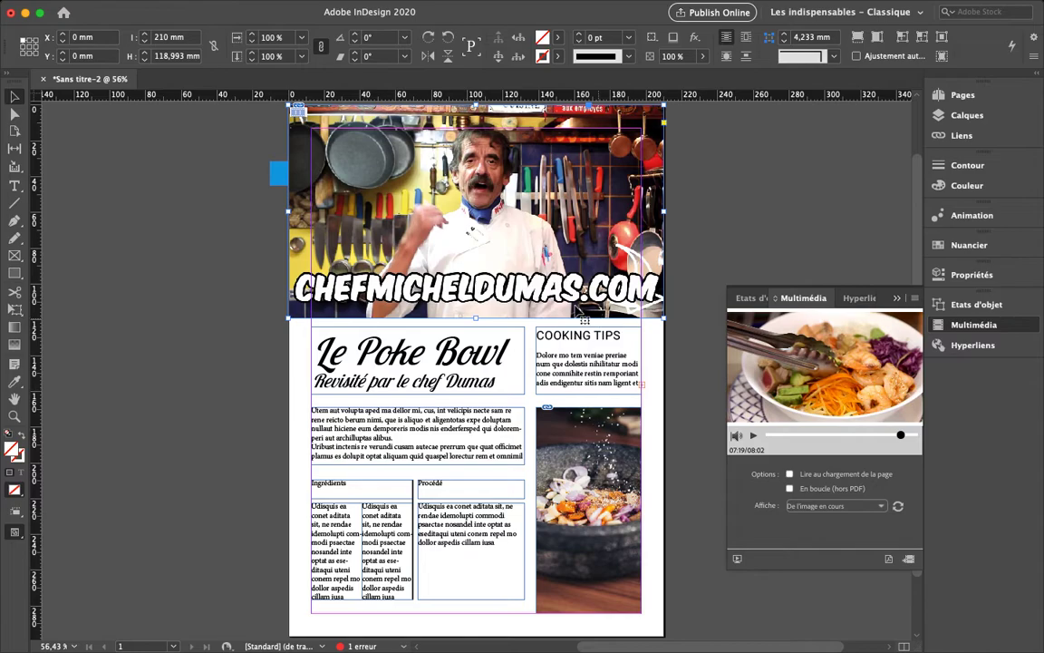
pyautogui.click(900, 509)
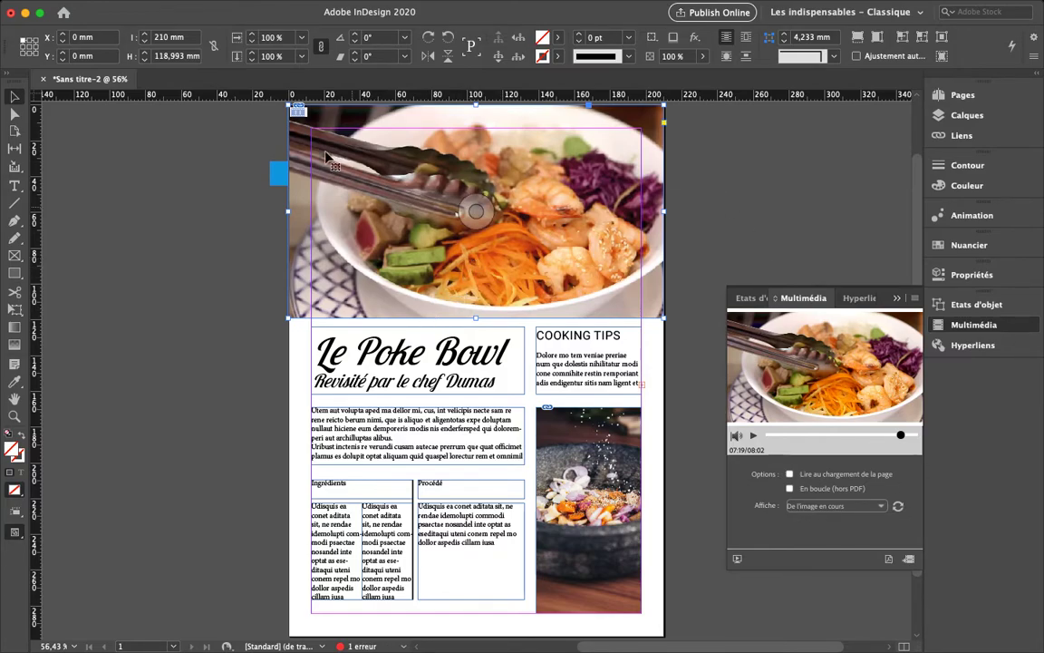
# Step: Review the available export formats for the document, then leave without exporting
pyautogui.moveTo(345, 3)
pyautogui.click(113, 7)
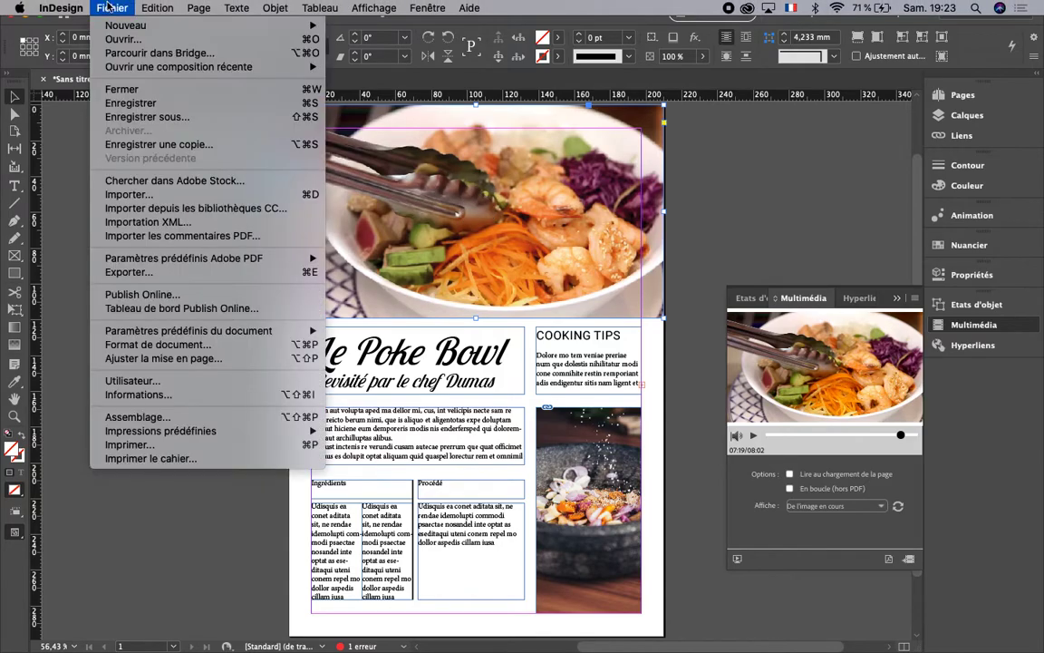
pyautogui.click(210, 273)
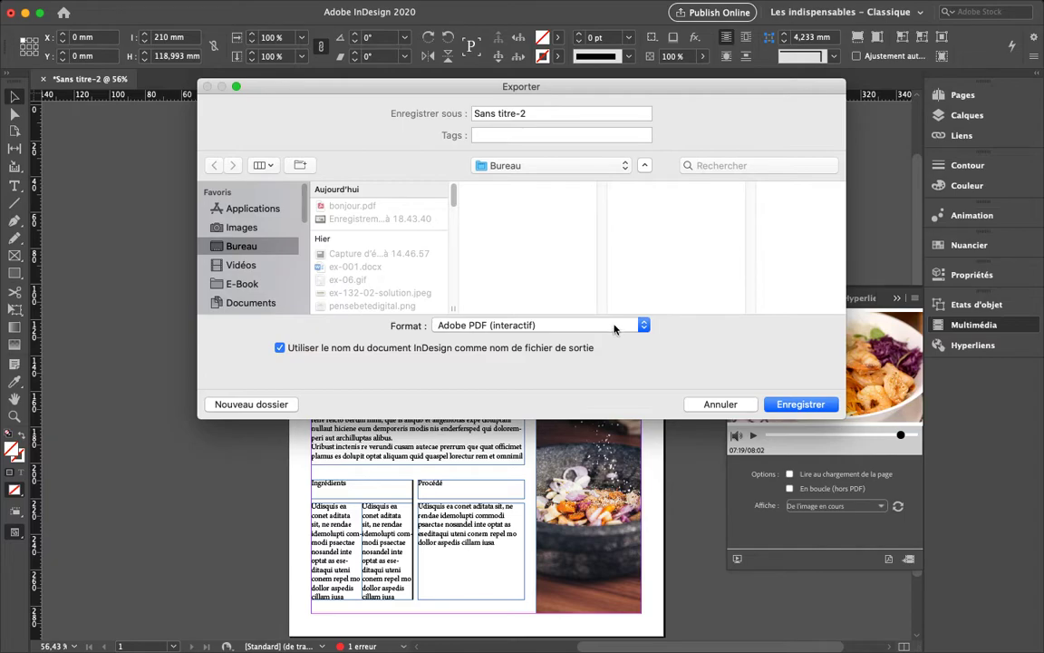
pyautogui.click(613, 326)
pyautogui.click(775, 385)
pyautogui.click(720, 404)
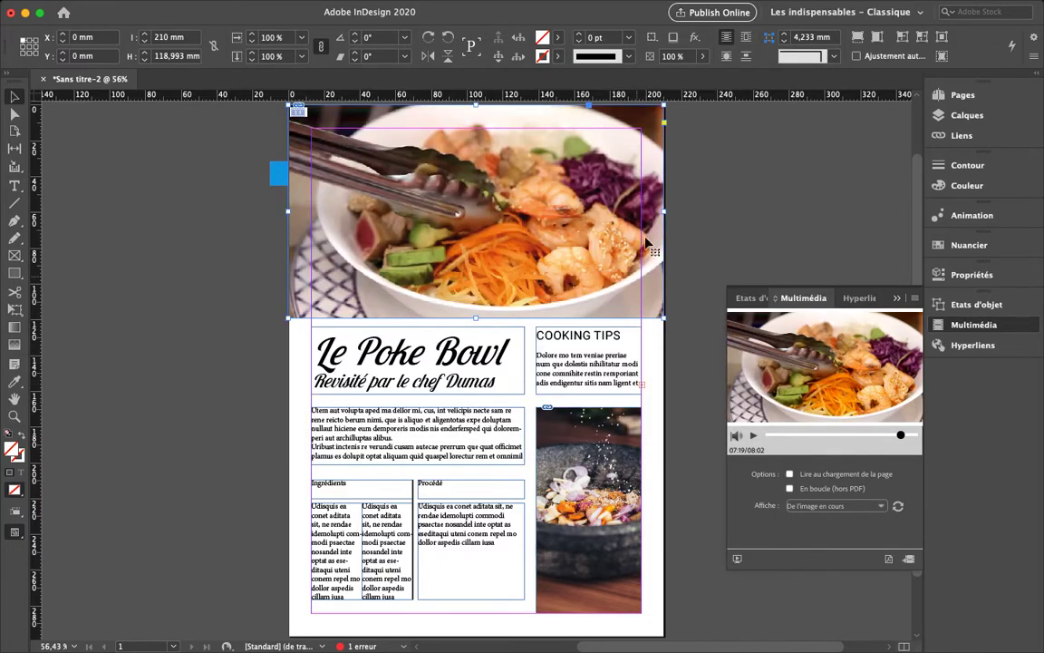
# Step: Bring the blue "Cuisine viêtnamienne" banner to the foreground over the video and deselect it
pyautogui.click(275, 181)
pyautogui.rightClick(276, 182)
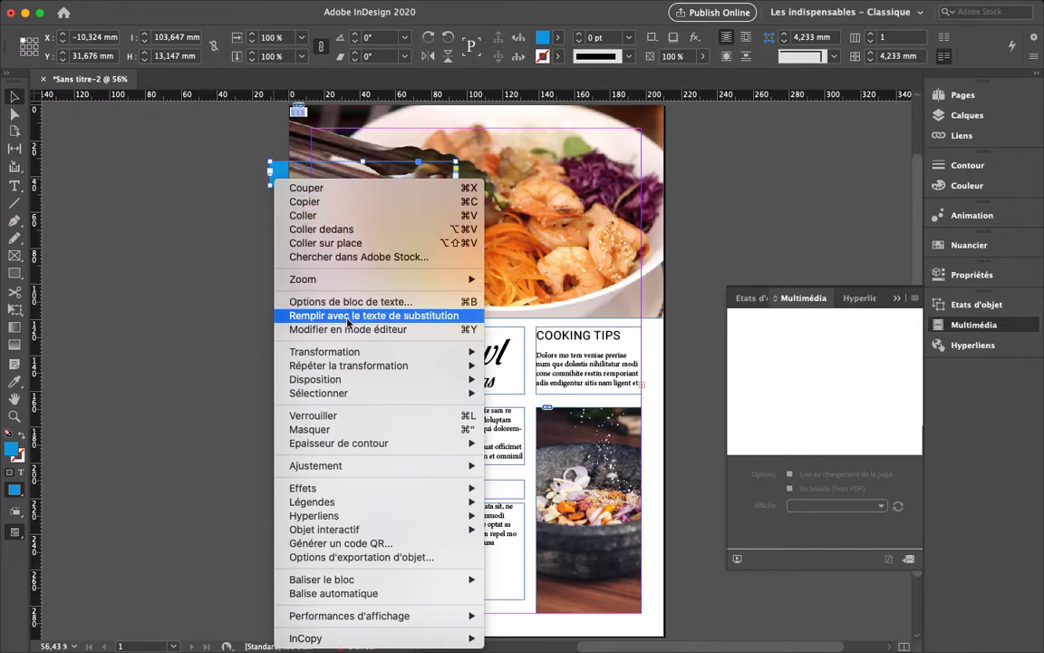
pyautogui.moveTo(340, 379)
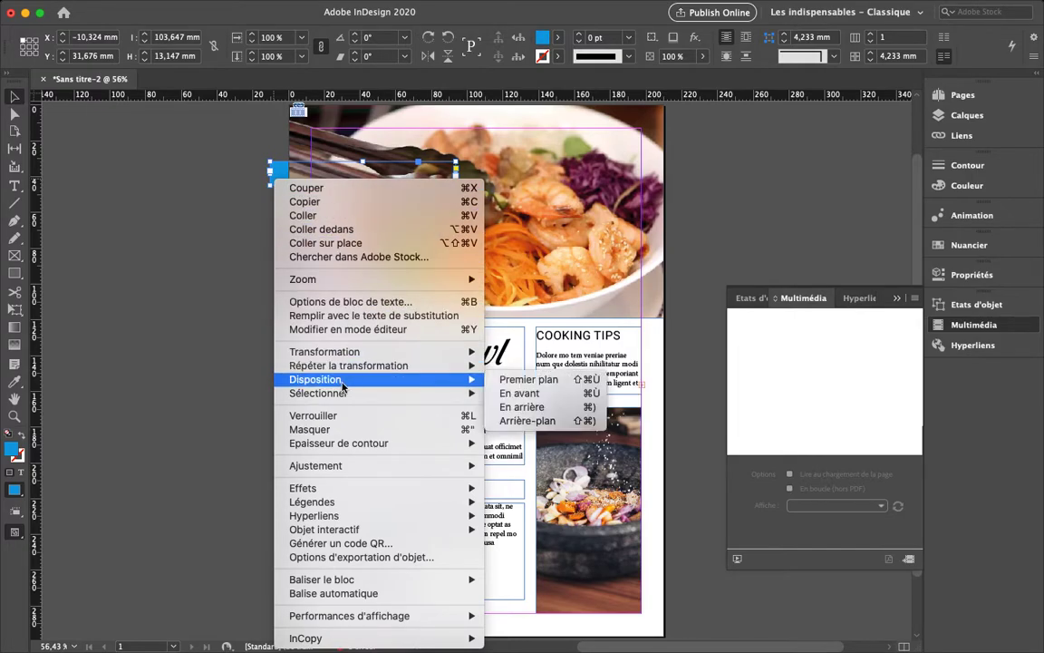
pyautogui.click(550, 381)
pyautogui.click(227, 312)
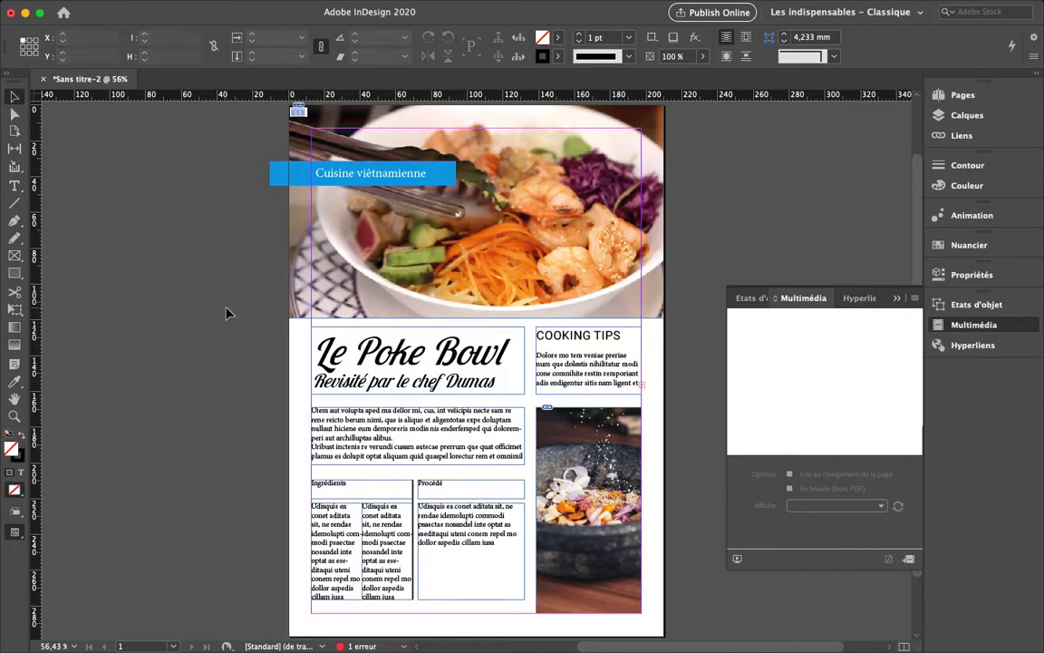